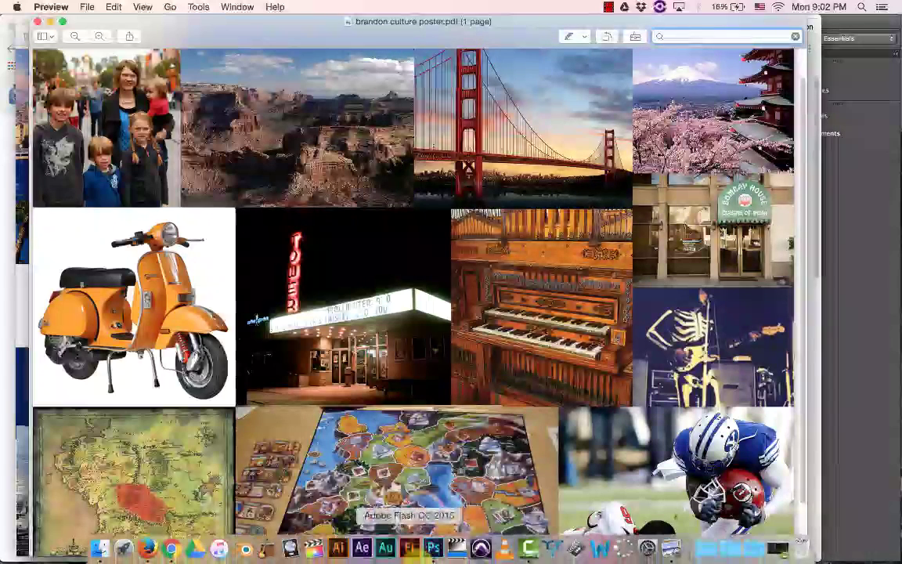
Step: Switch to Photoshop, dismiss the welcome screen and set up a new document 11 inches wide by 8.5 inches high
left_click(433, 550)
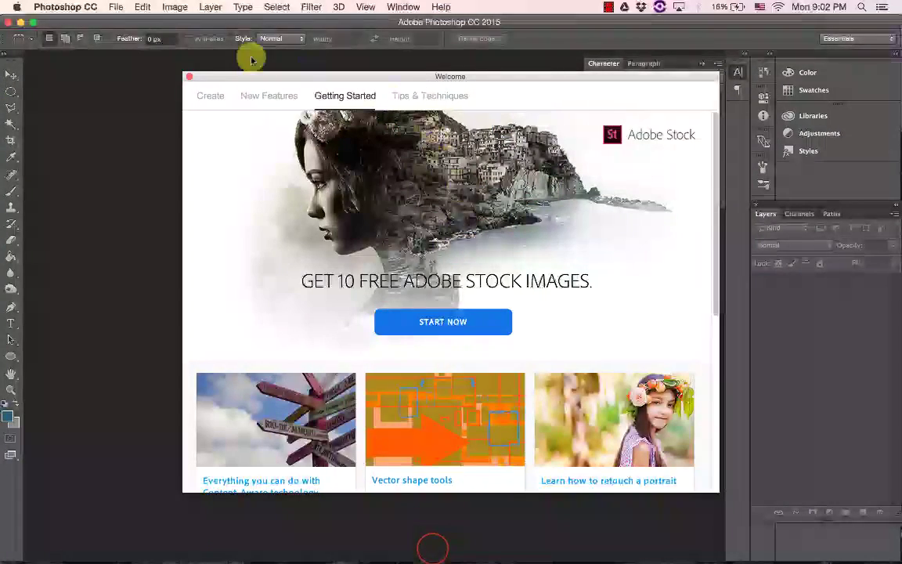
left_click(189, 76)
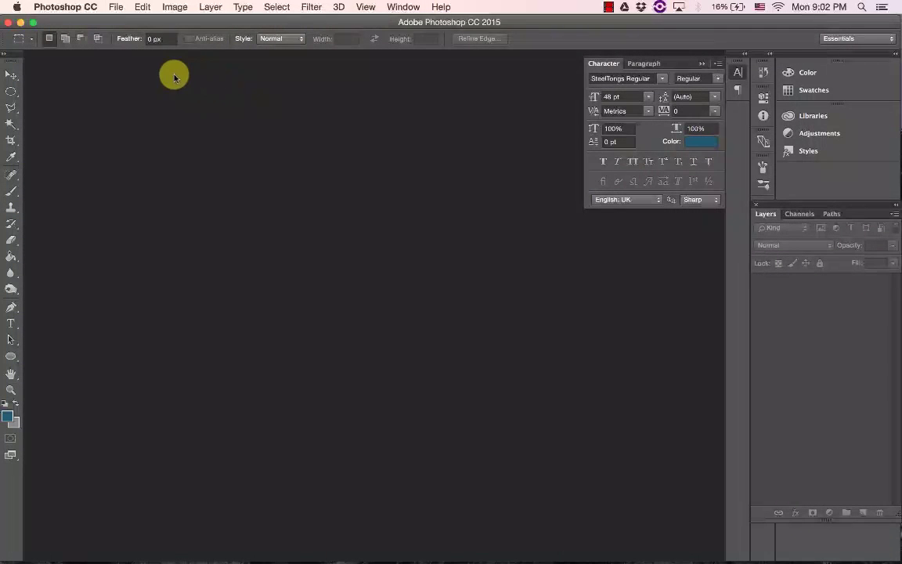
left_click(115, 9)
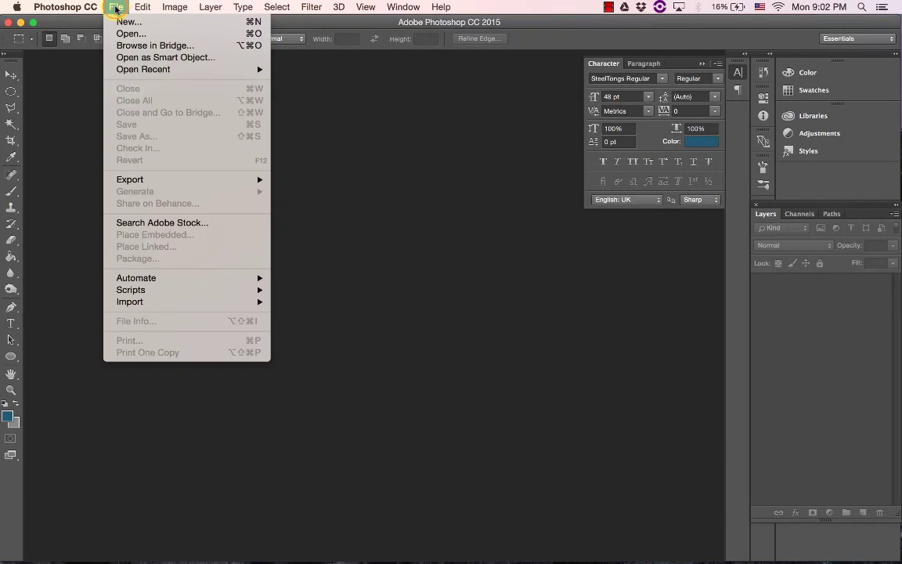
left_click(125, 24)
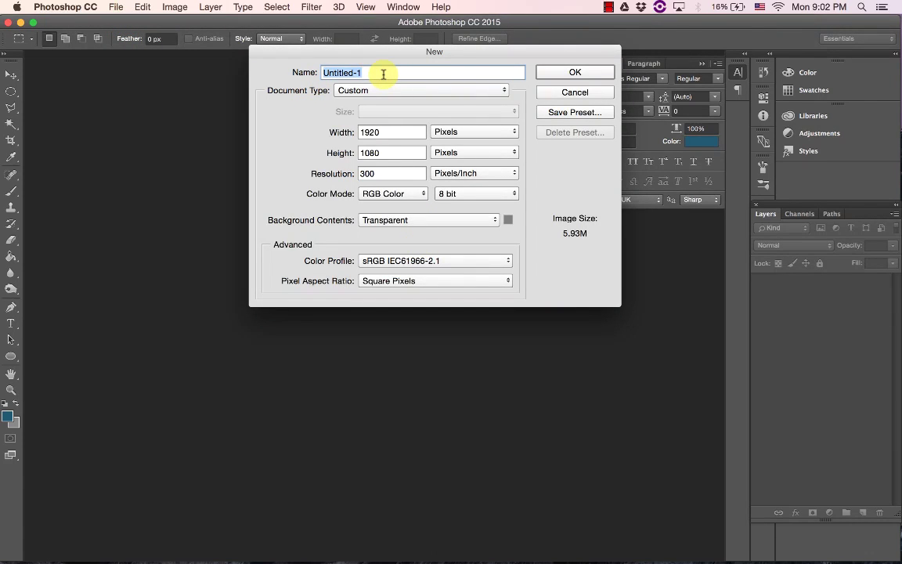
left_click(450, 133)
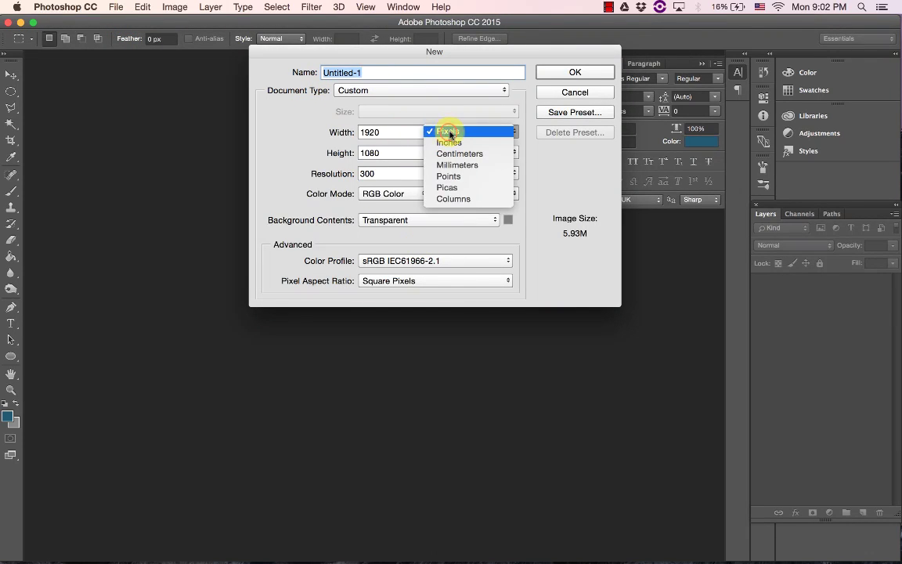
left_click(449, 142)
left_click(372, 133)
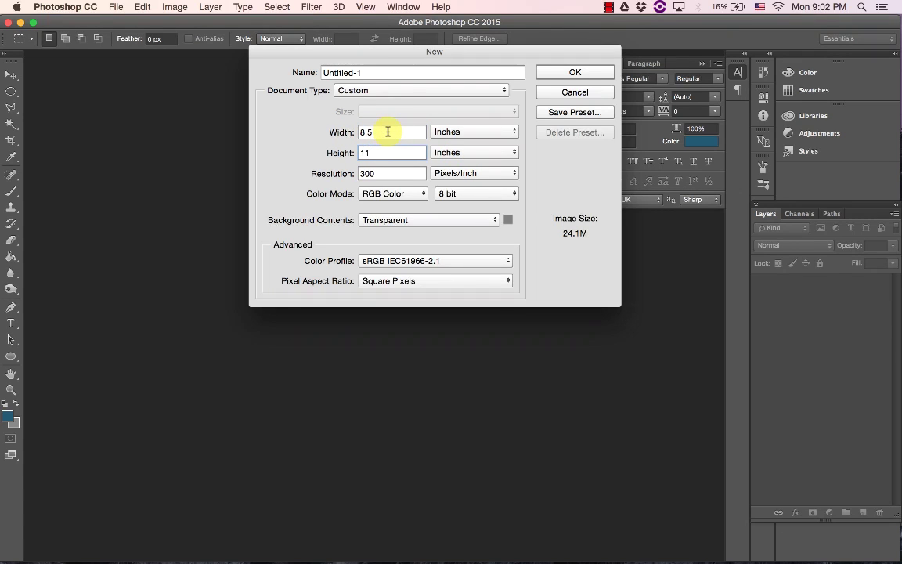
type("11")
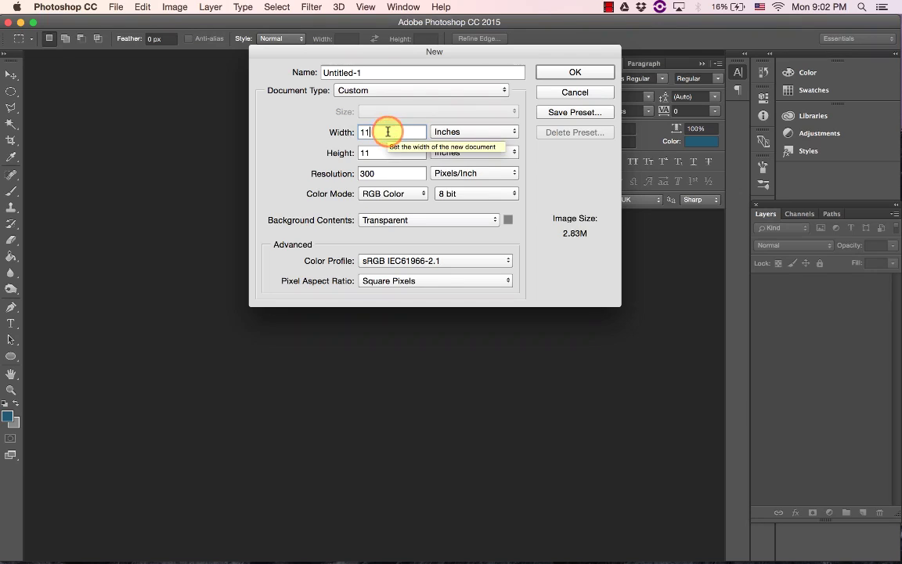
key("Tab")
type("8")
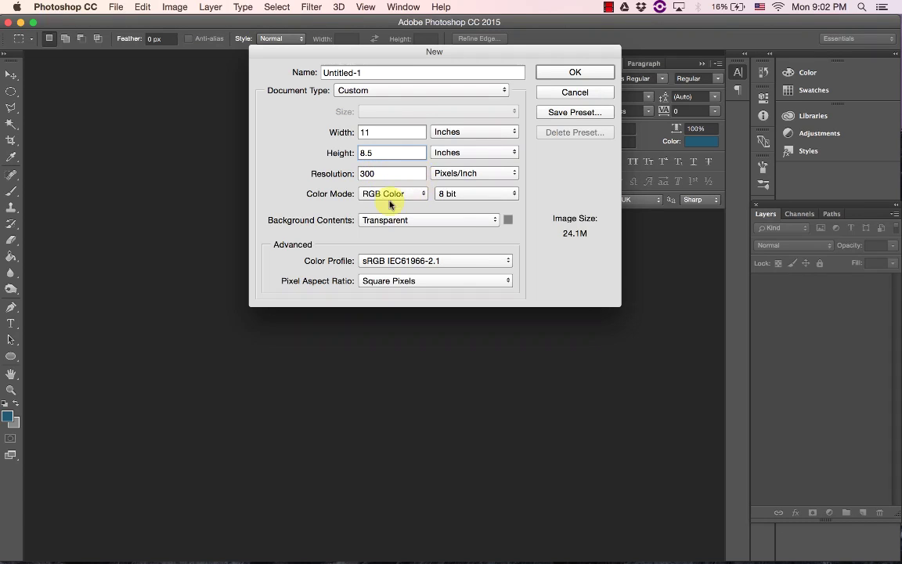
Step: Create the new document in CMYK Color mode with transparent background contents
left_click(361, 196)
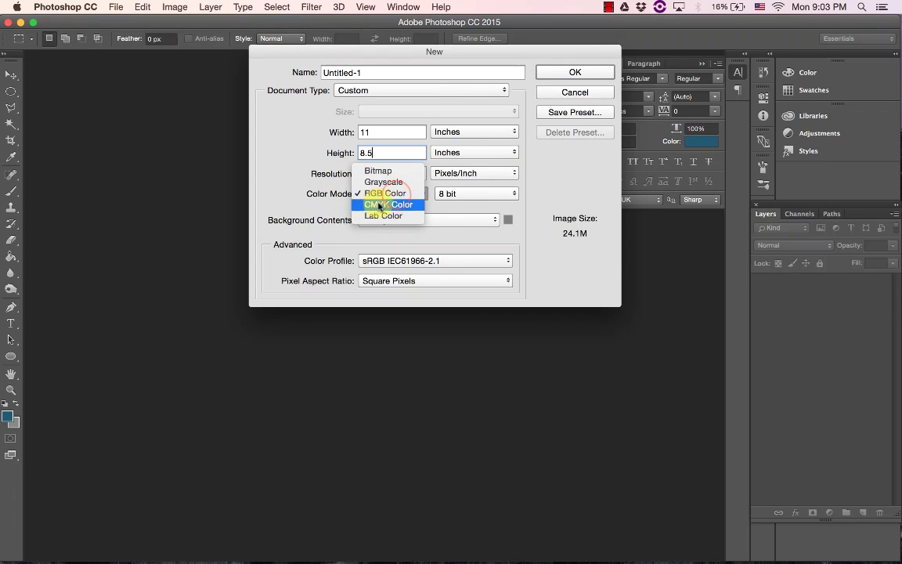
left_click(382, 204)
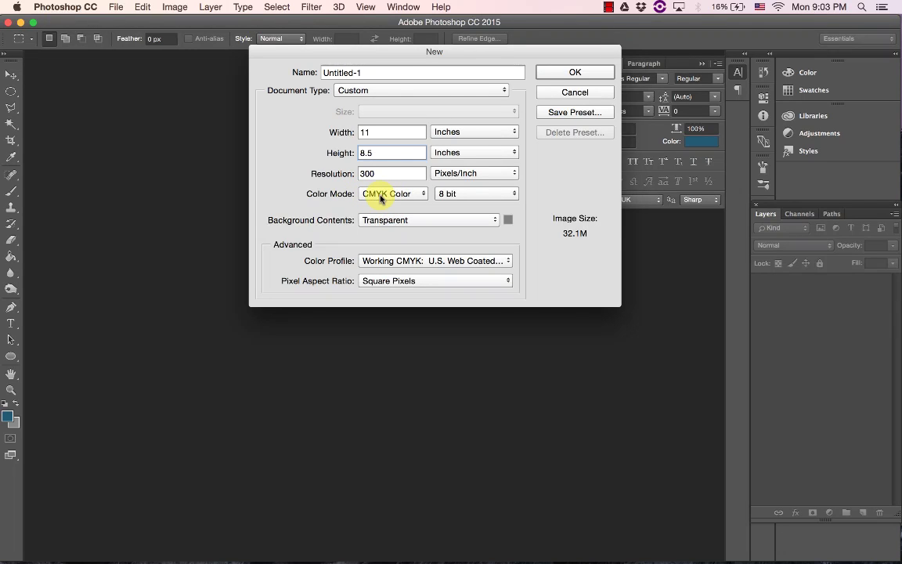
left_click(368, 220)
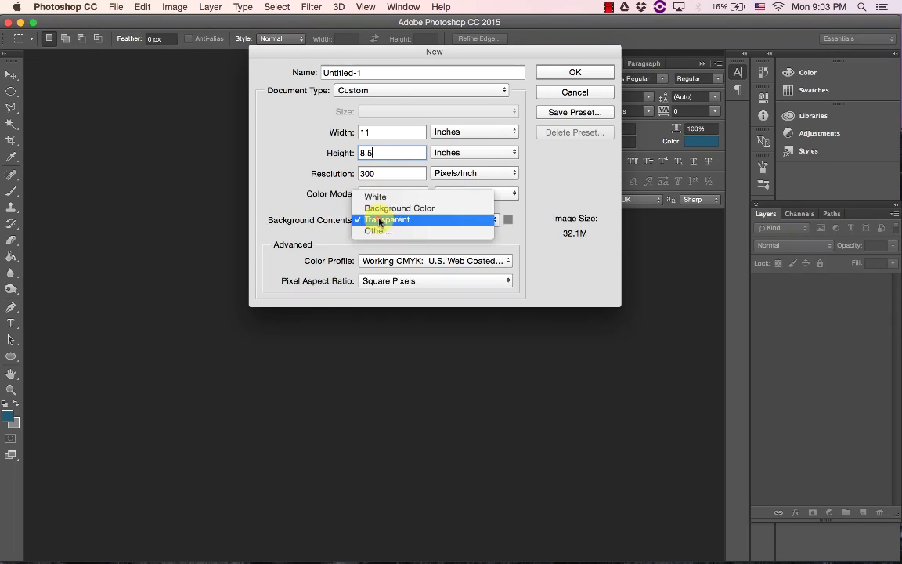
left_click(392, 221)
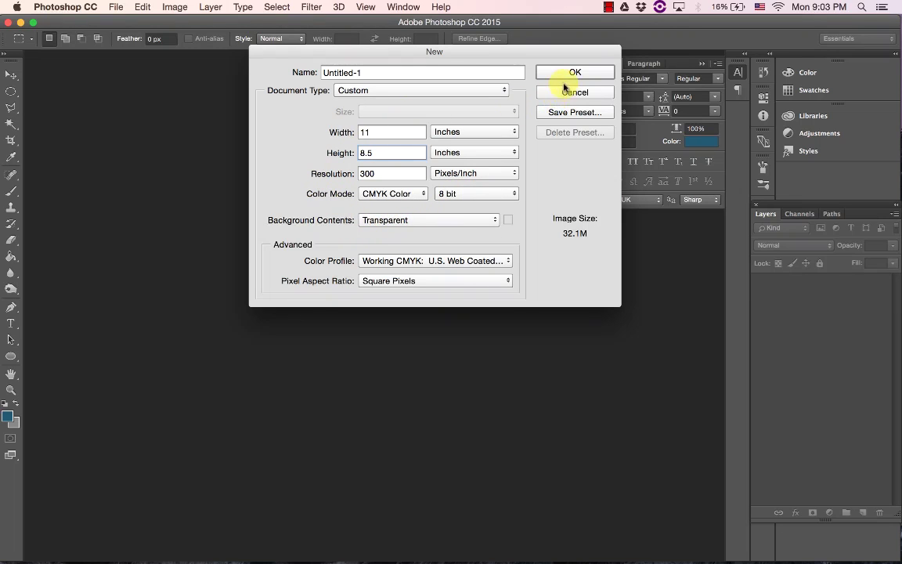
left_click(574, 73)
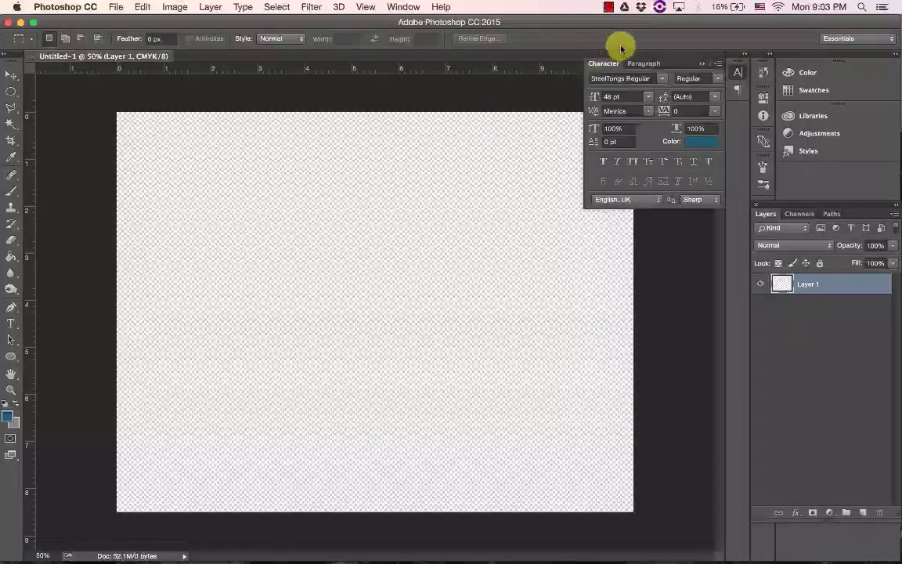
Step: Expose the desktop, create a folder there named Photos for Poster, and open it in a window off to the side
left_click_drag(655, 24, 493, 21)
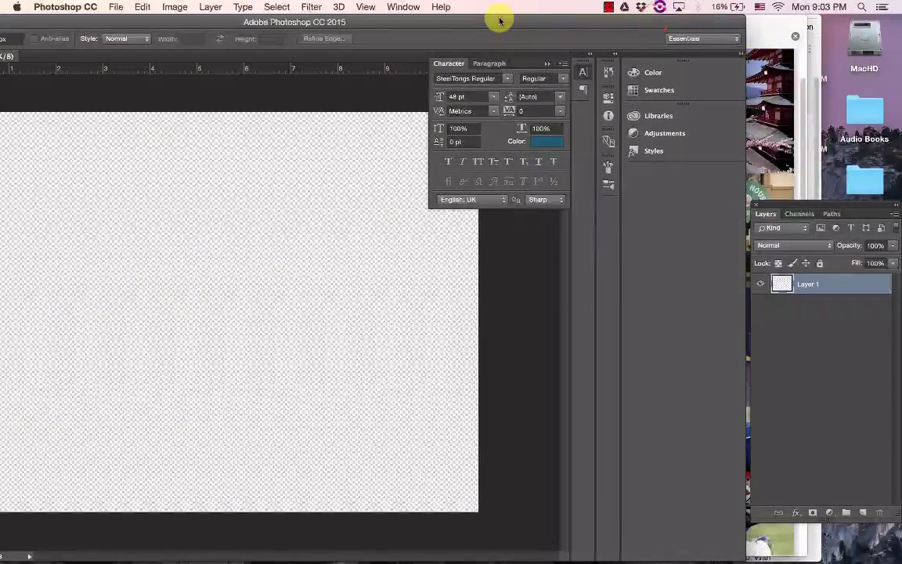
left_click_drag(781, 215, 620, 224)
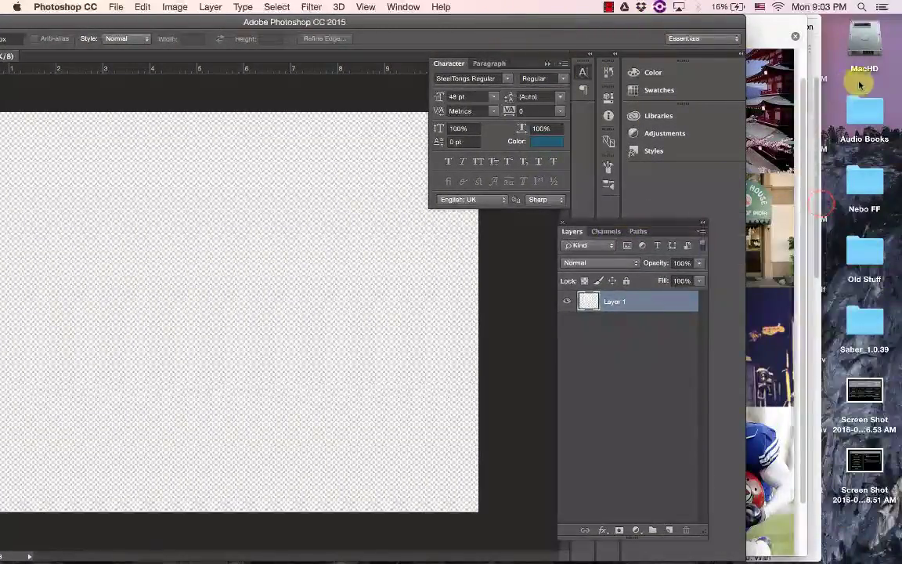
left_click(881, 157)
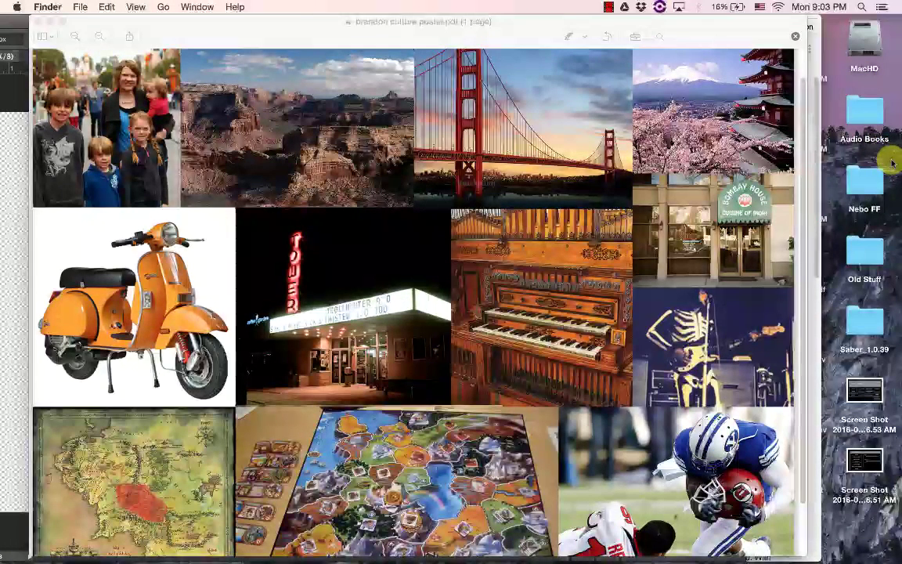
right_click(890, 160)
left_click(846, 165)
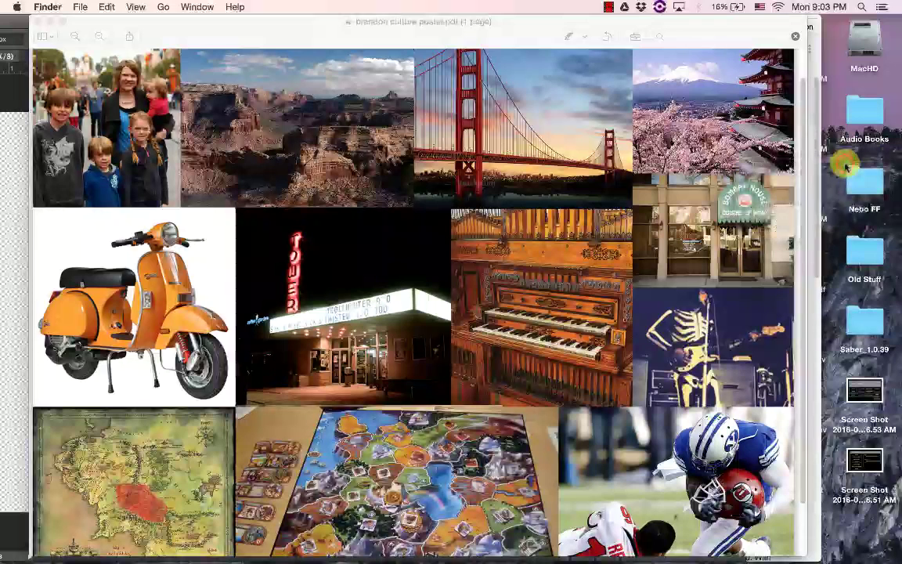
type("P")
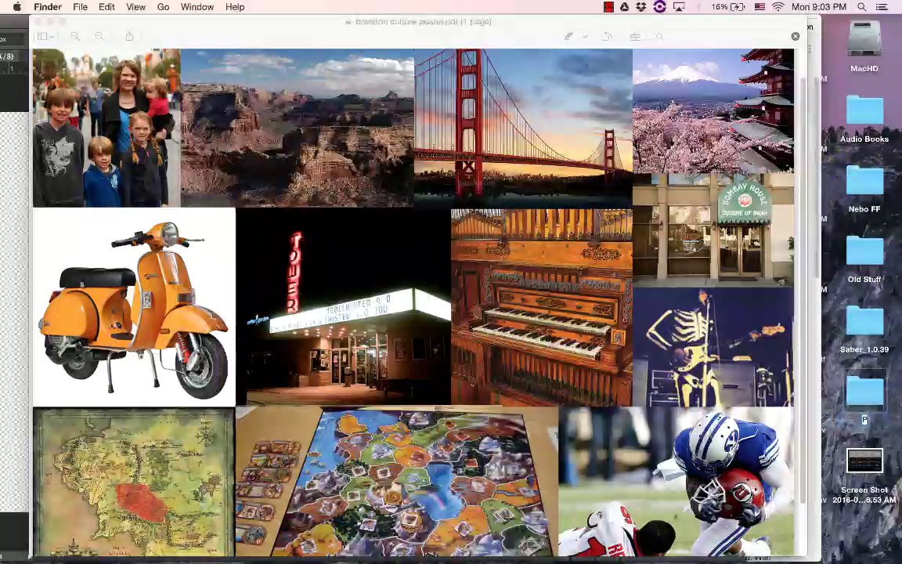
type("hotos for Poster")
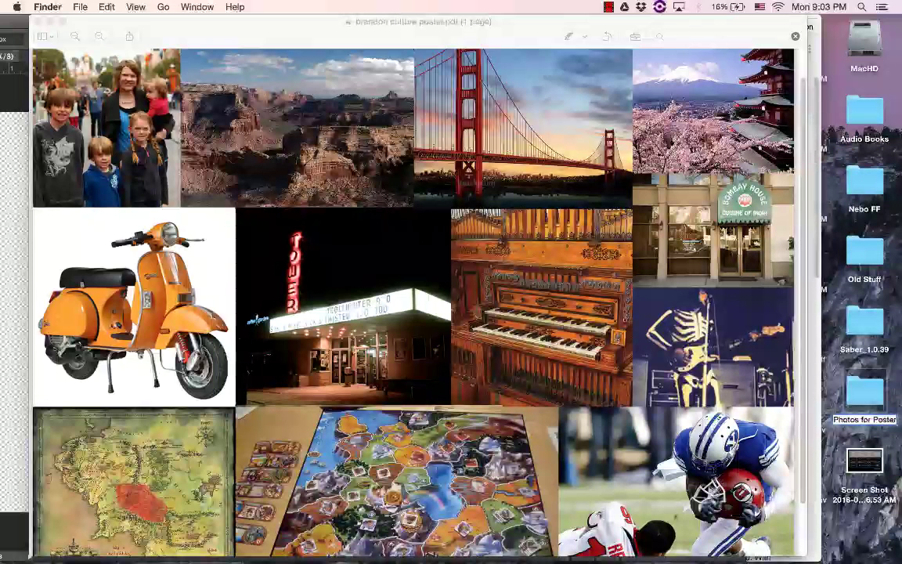
key("Return")
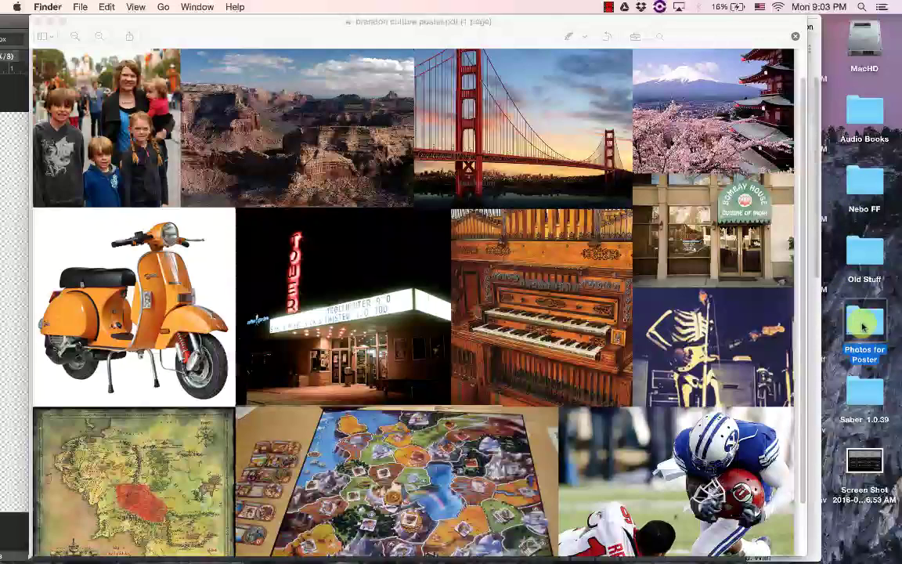
double_click(865, 323)
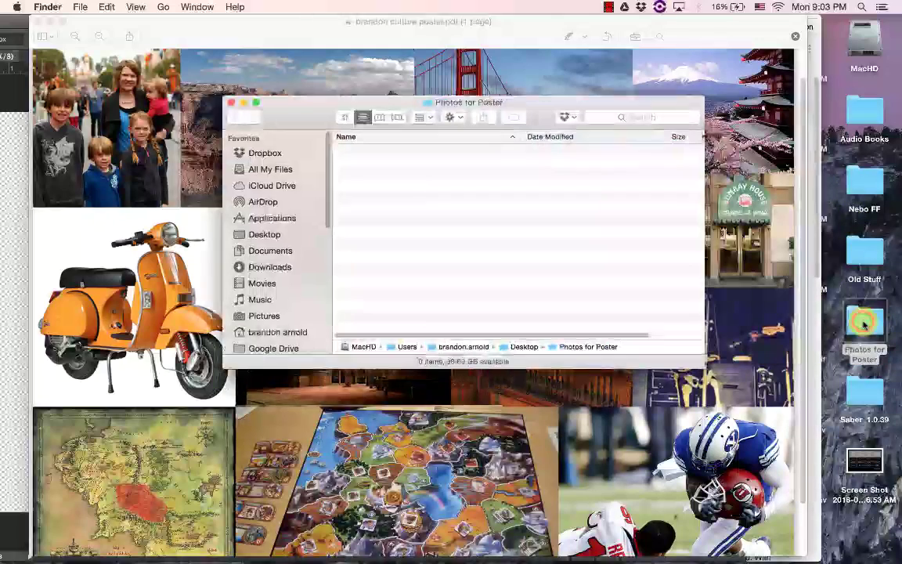
left_click_drag(582, 97, 846, 76)
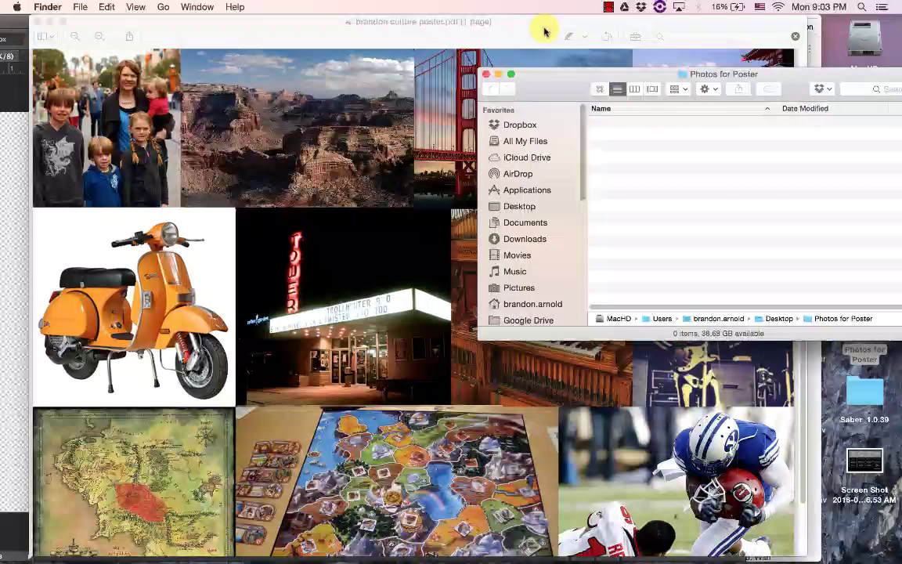
Step: Switch to Chrome and show the image results for the existing search "the beatles"
key("super+Tab")
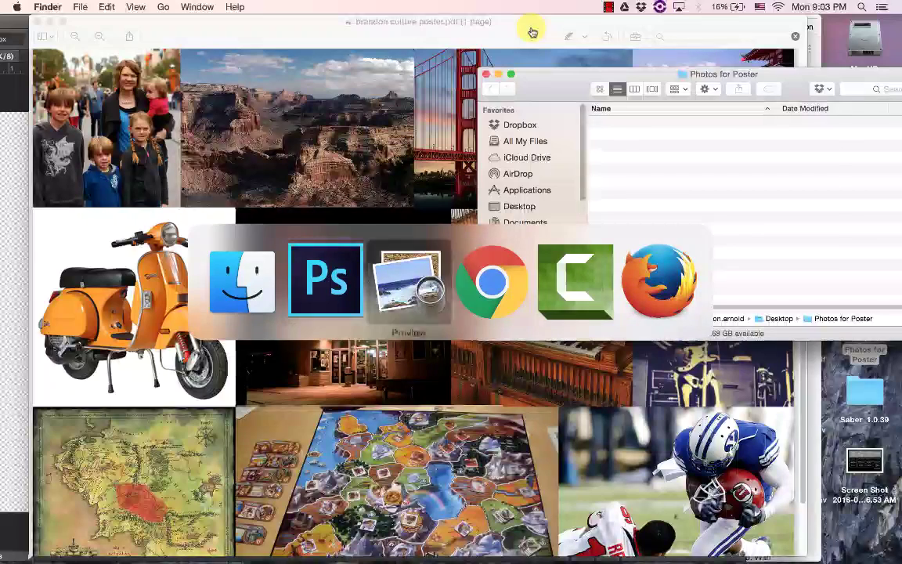
key("super+Tab")
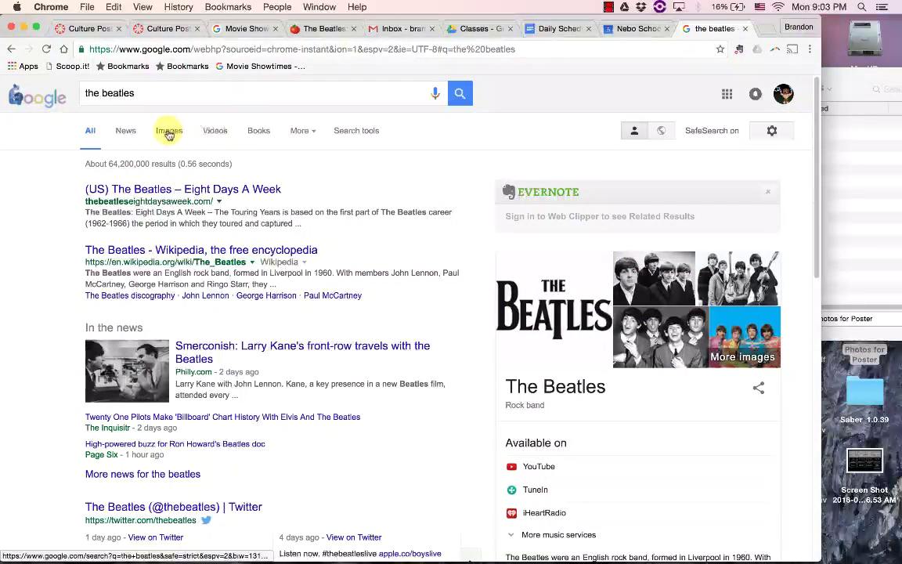
left_click(176, 133)
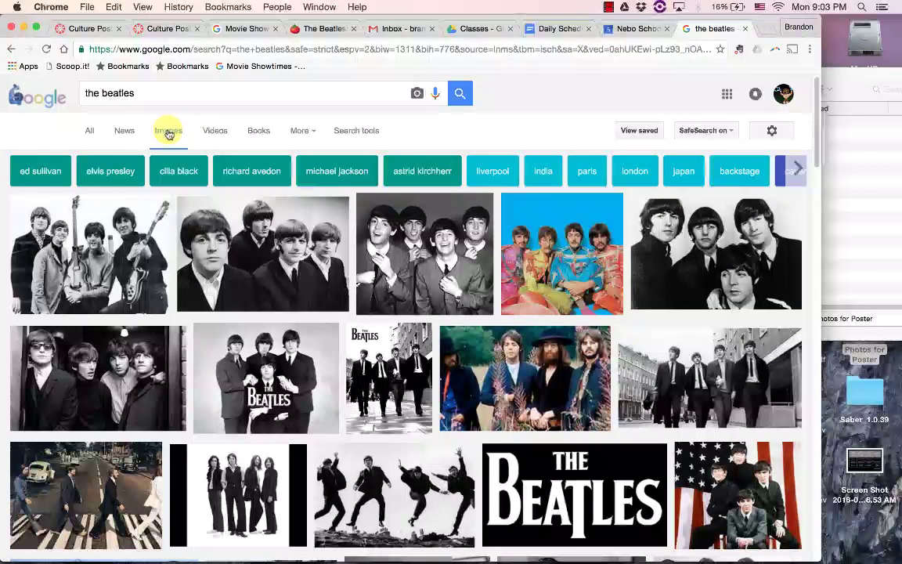
Step: Filter the image results to pictures larger than 1024×768
left_click(369, 133)
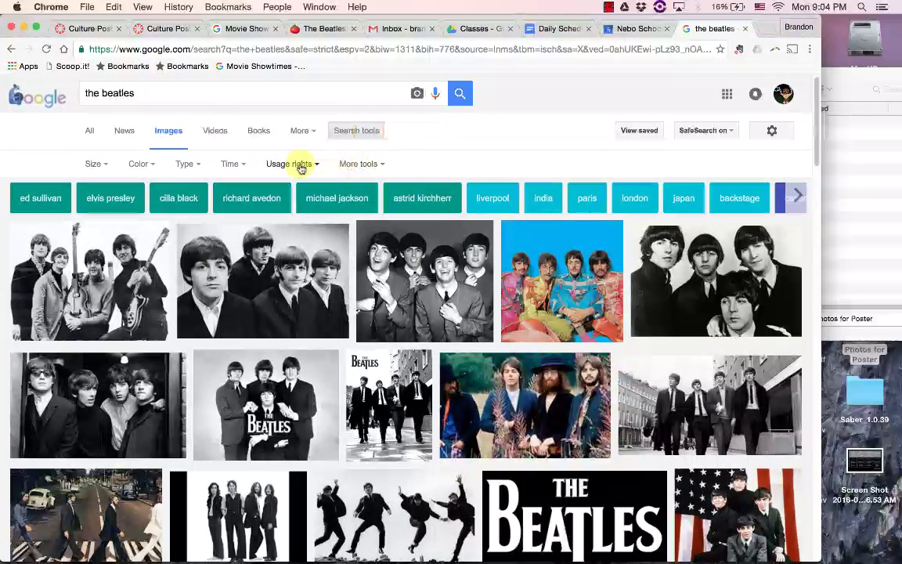
left_click(100, 166)
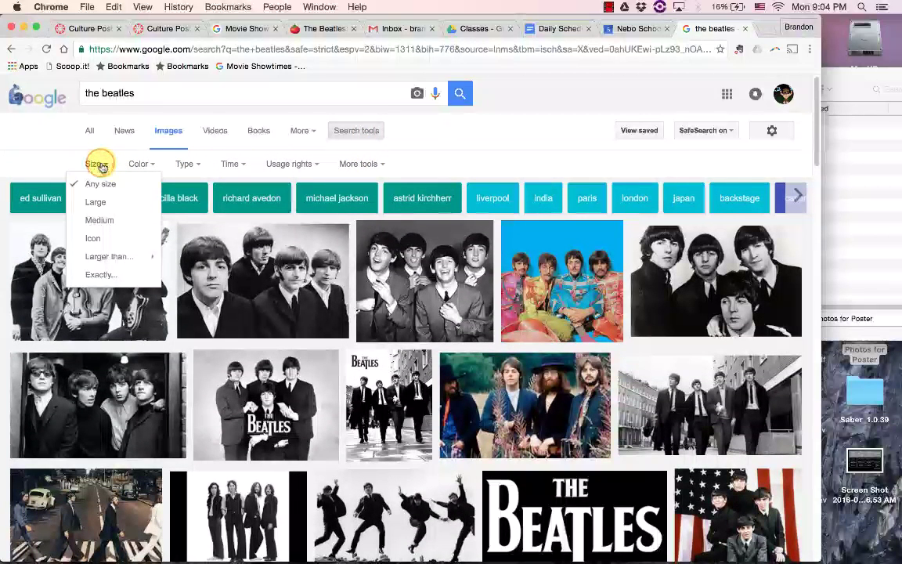
left_click(100, 165)
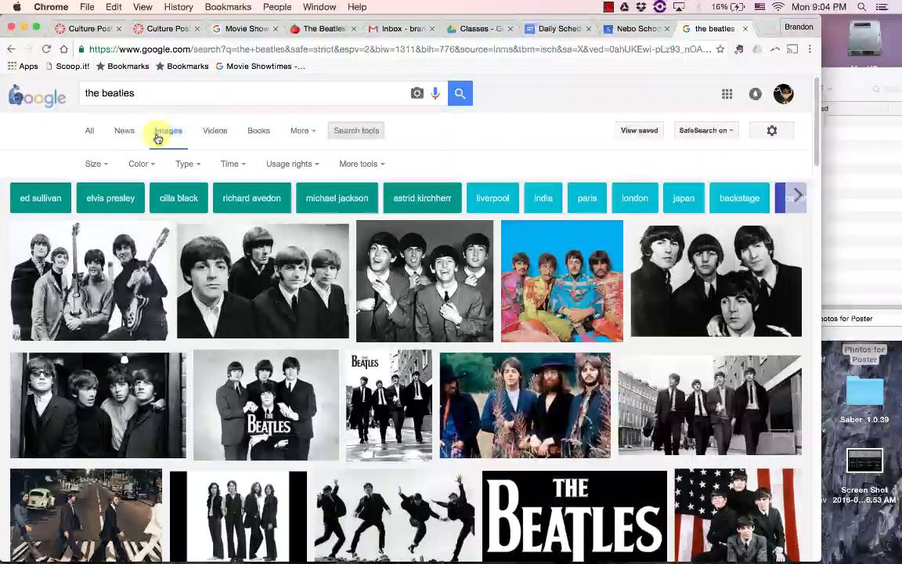
left_click(95, 164)
mouse_move(106, 256)
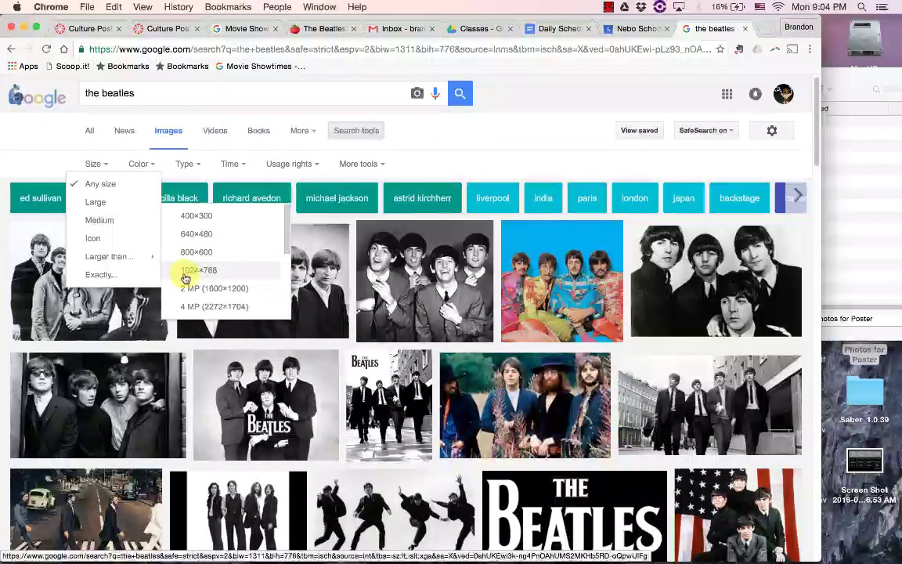
left_click(197, 270)
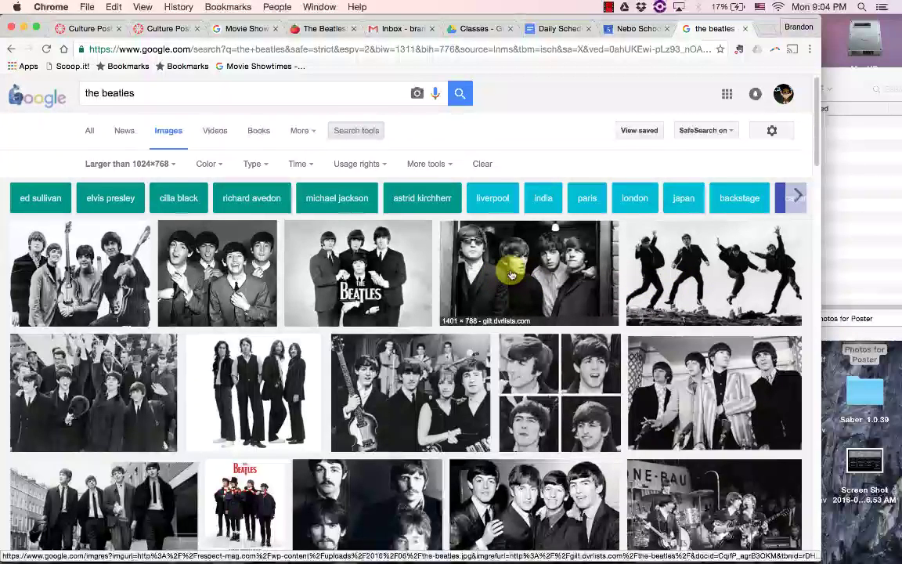
Step: Open the first Beatles result, the Wikipedia group photo with guitars, as its original image at full size
left_click(94, 278)
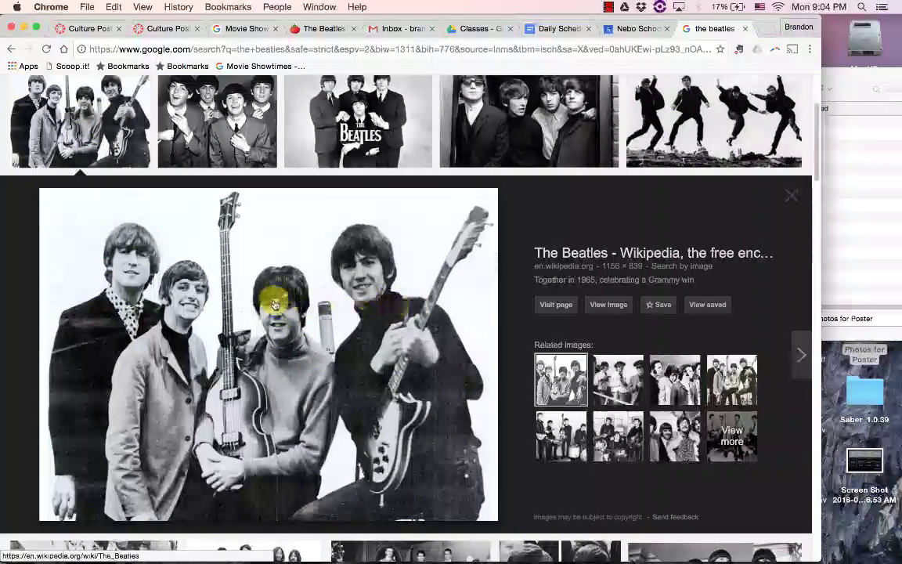
left_click(610, 305)
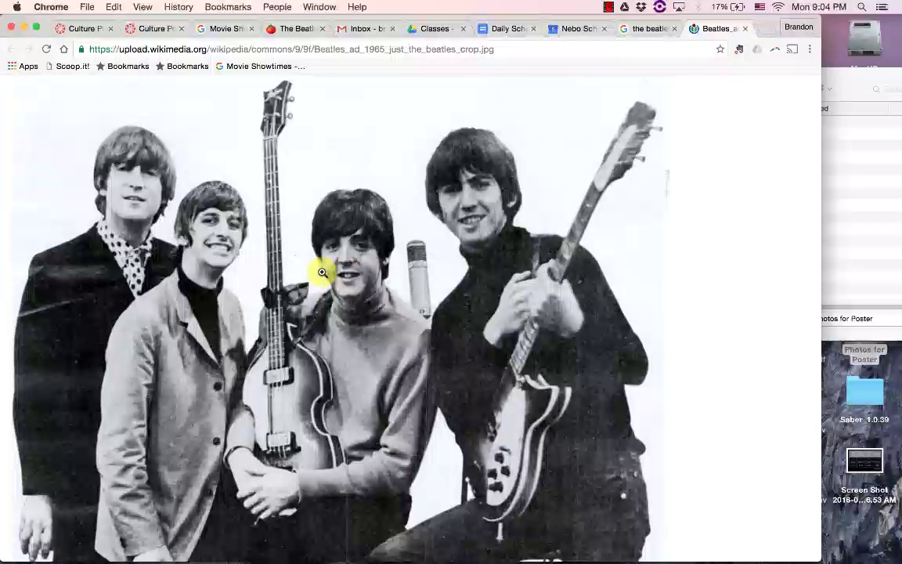
left_click(322, 272)
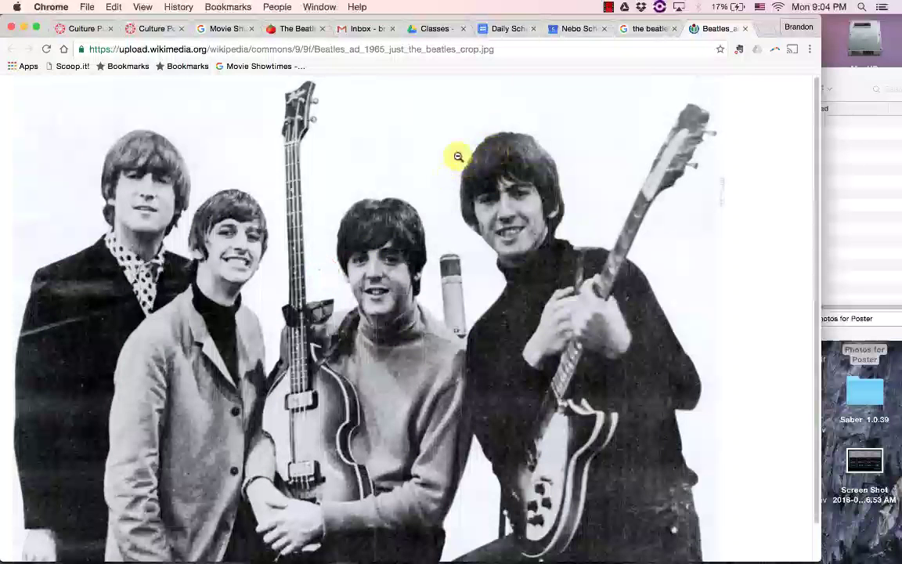
Step: Save the full-size Beatles photo into the Photos for Poster folder and bring the folder window to the front
left_click_drag(591, 15, 392, 18)
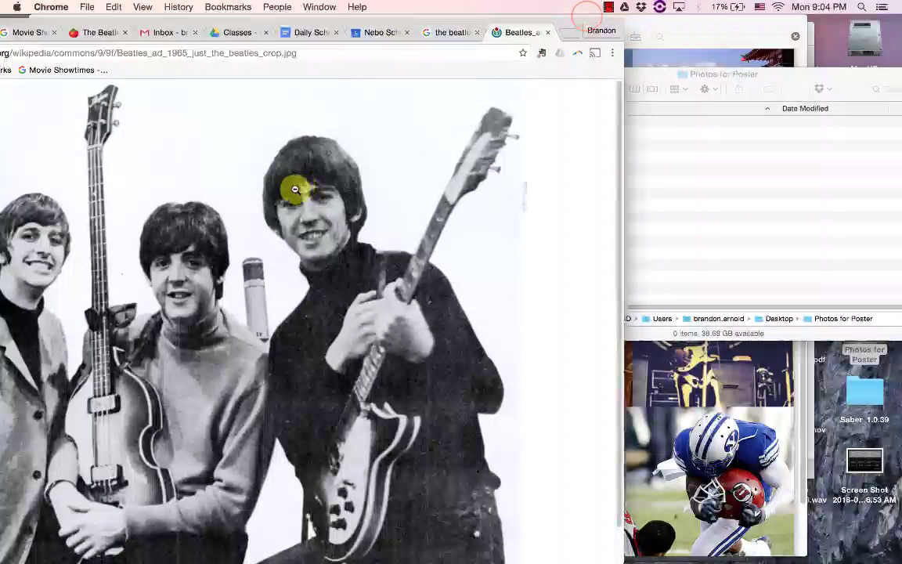
left_click_drag(240, 224, 785, 176)
left_click(795, 73)
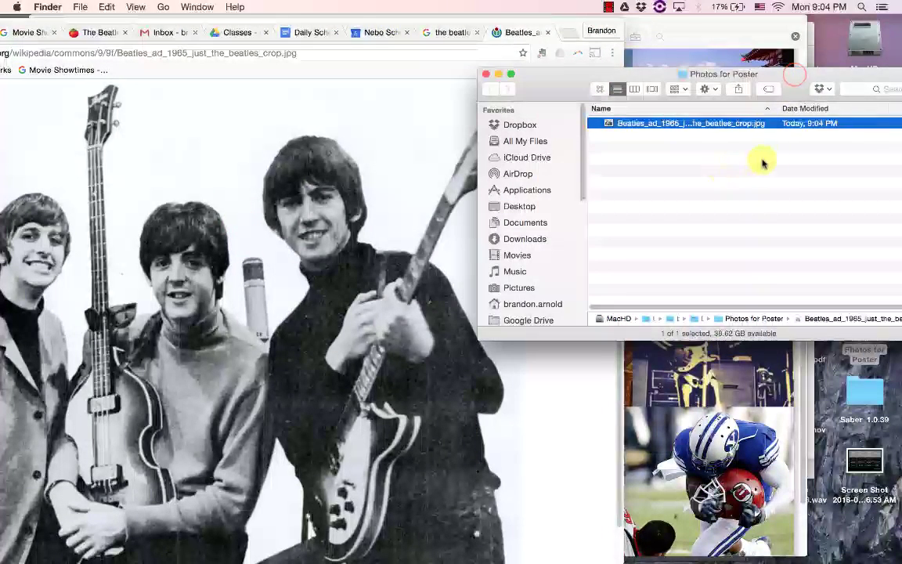
Step: Return to the Beatles image results, close the enlarged preview and search the images for "gandalf" instead
left_click_drag(401, 21, 614, 21)
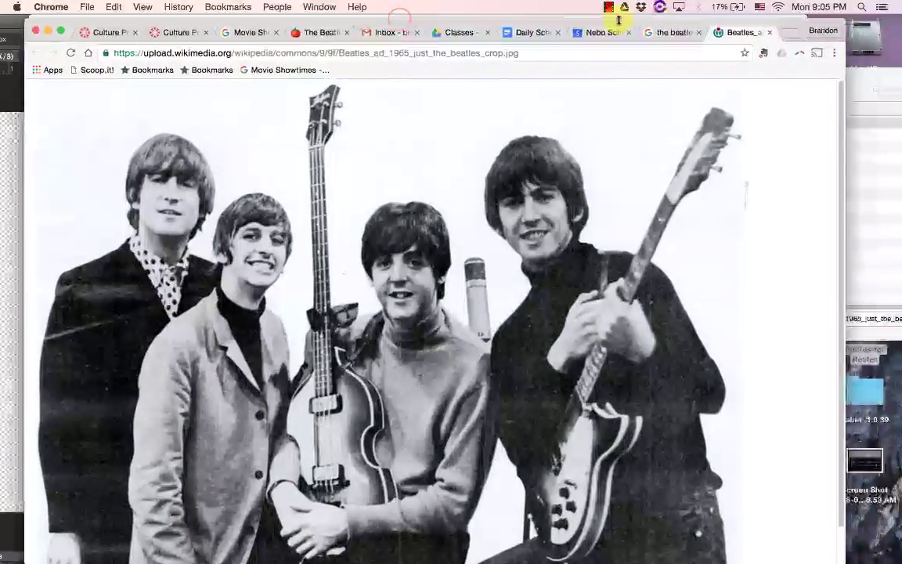
left_click(664, 32)
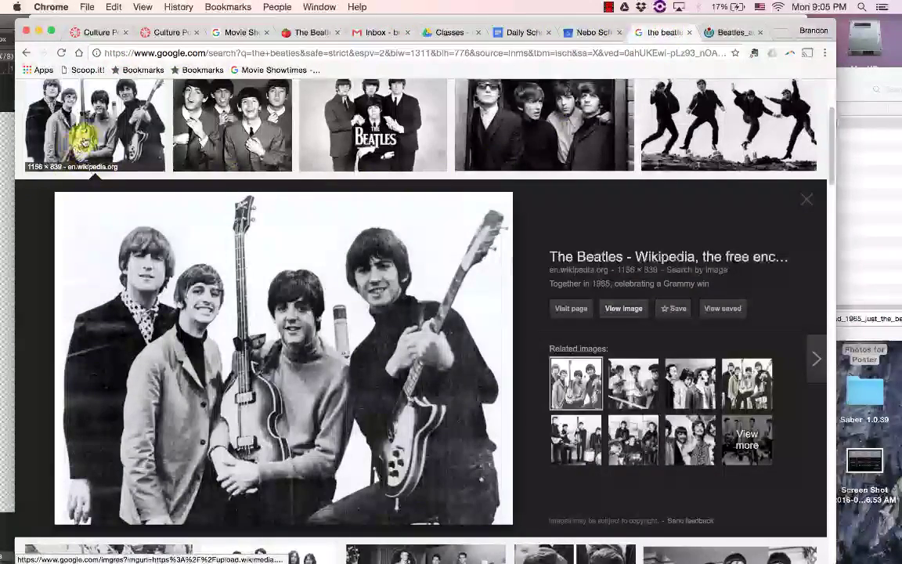
left_click(88, 139)
scroll(177, 258, "up", 3)
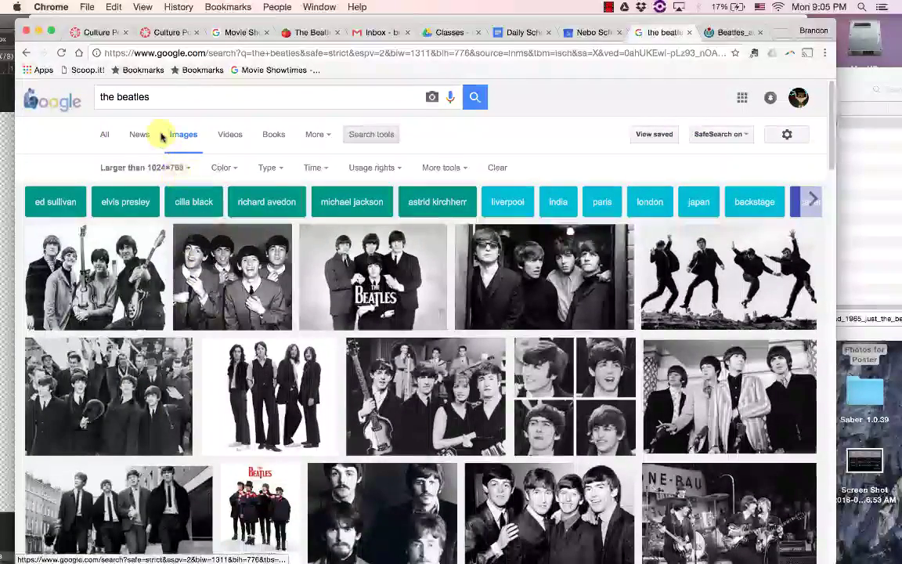
triple_click(182, 97)
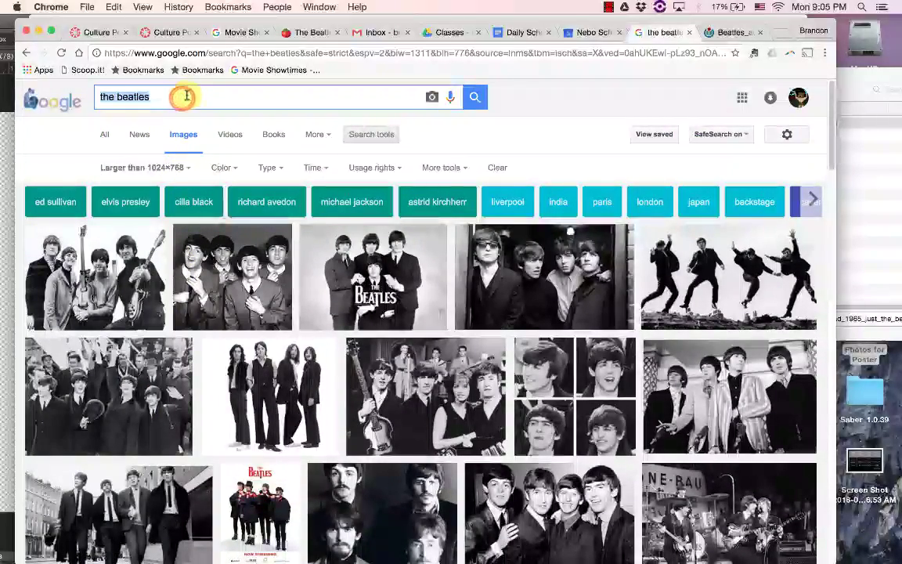
type("gandalf")
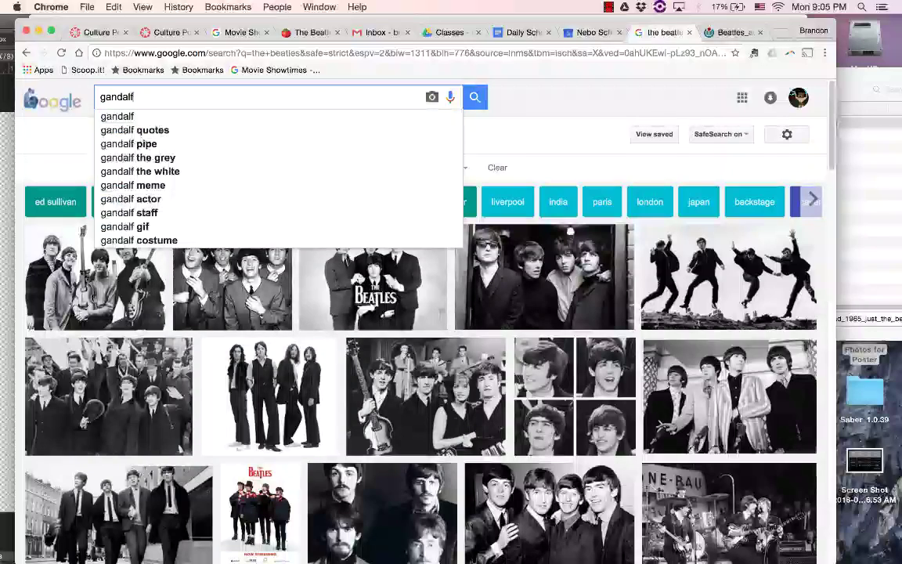
key("Return")
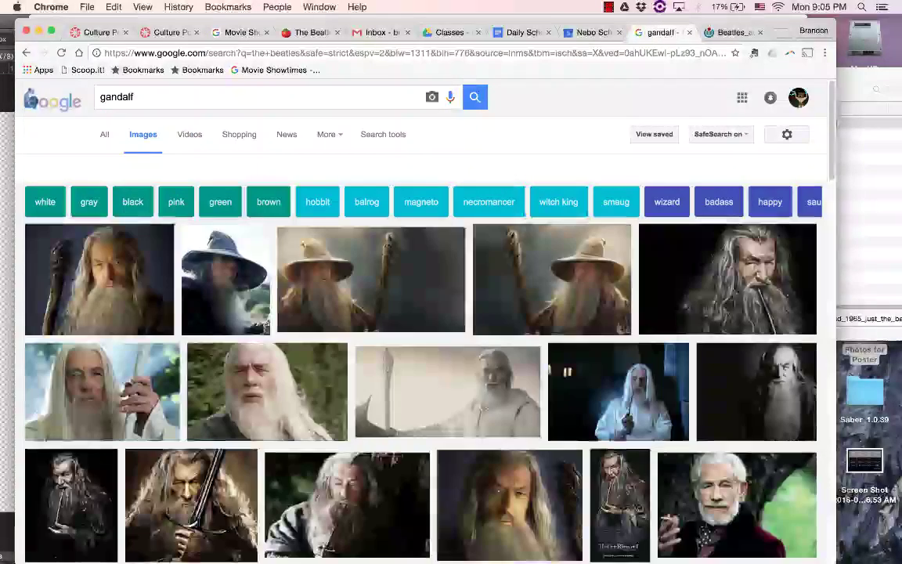
Step: Open the first Gandalf result as its original image, save it into the Photos for Poster folder and bring that folder window to the front
left_click(116, 283)
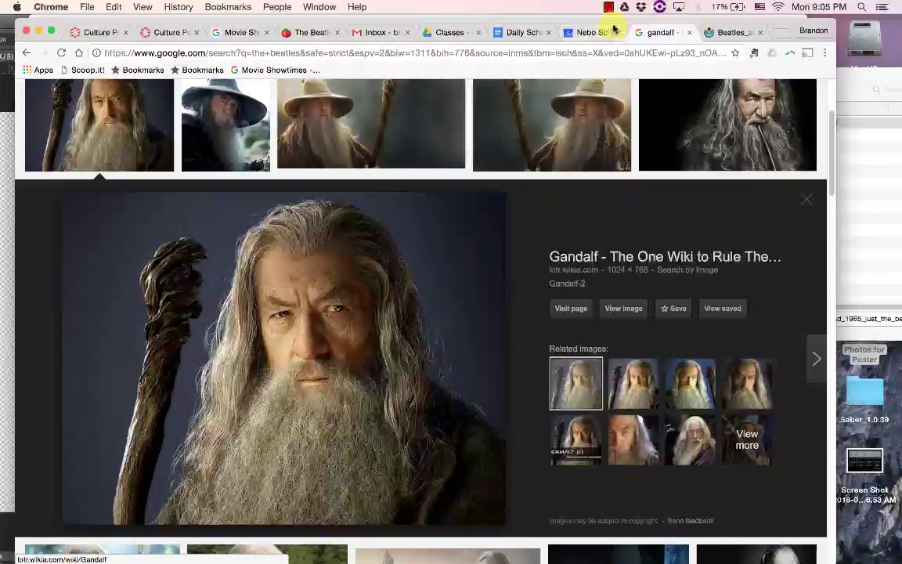
left_click_drag(614, 29, 398, 26)
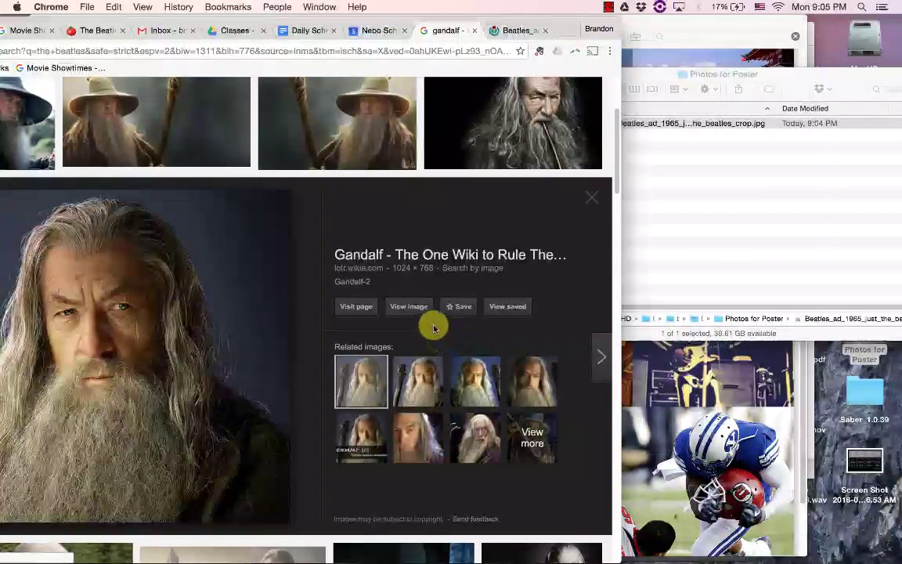
left_click(404, 306)
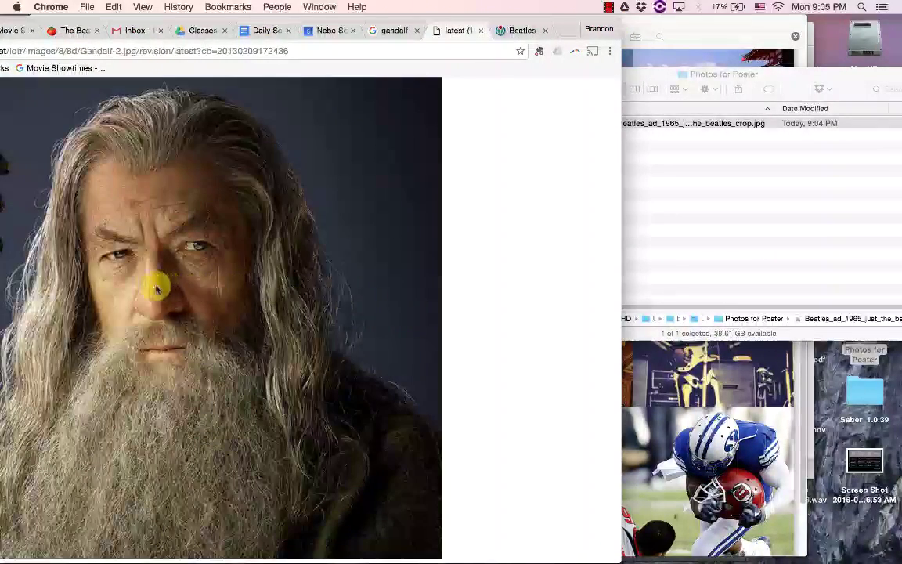
left_click_drag(157, 289, 764, 213)
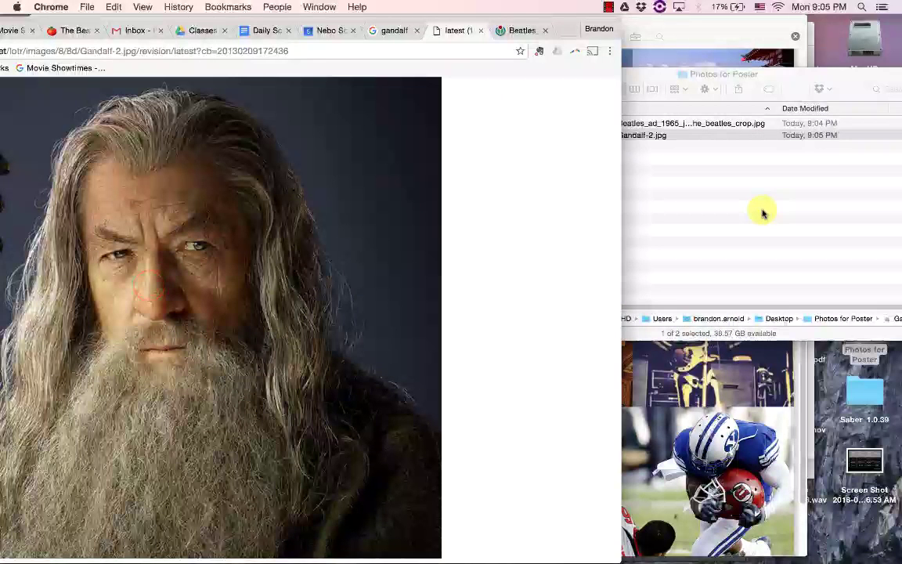
left_click(794, 73)
left_click_drag(795, 75, 761, 75)
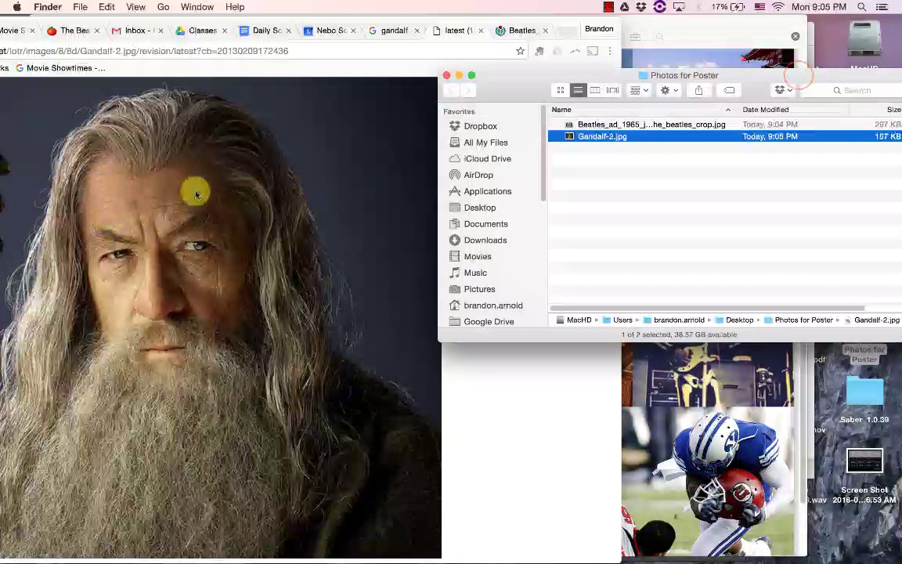
Step: Open both saved photos, the Beatles and Gandalf JPGs, together in Adobe Photoshop CC 2015
left_click(623, 125)
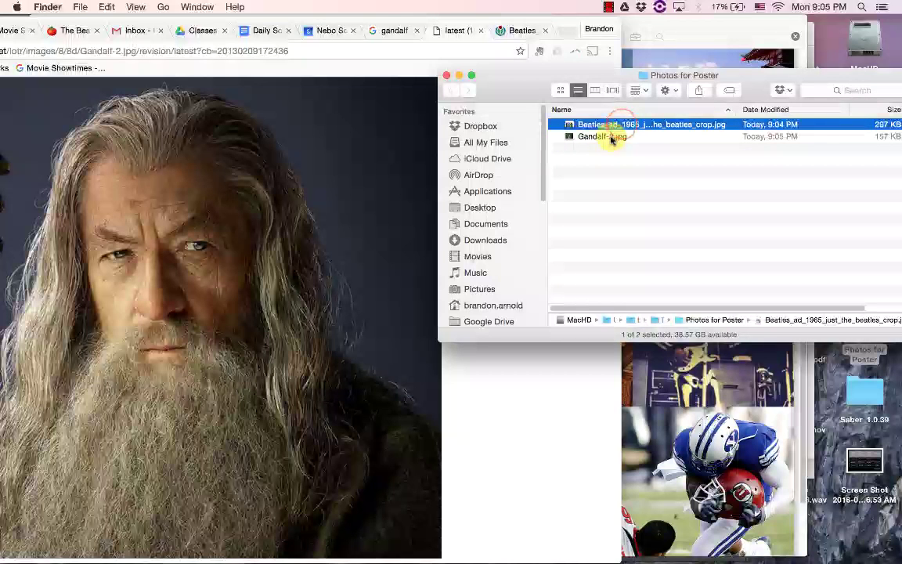
left_click(609, 137, "shift")
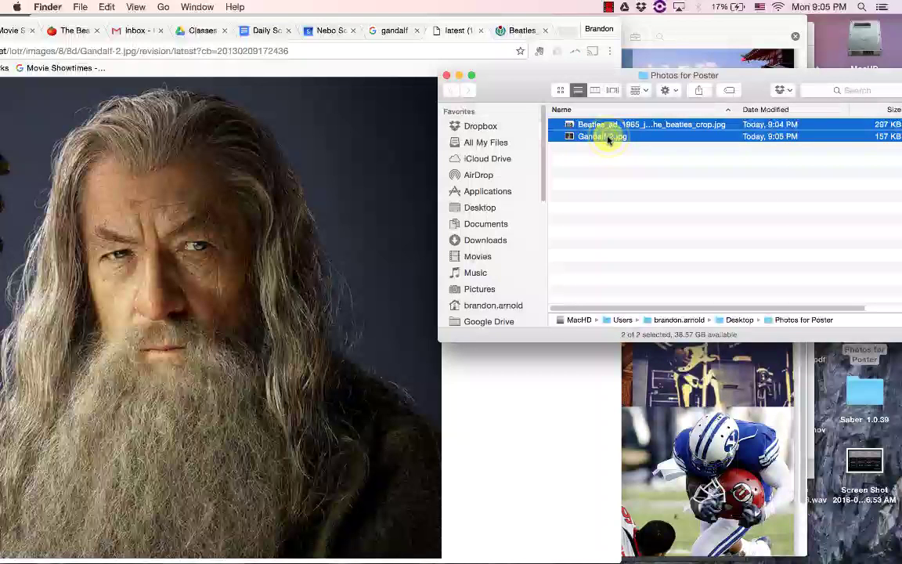
right_click(602, 140)
mouse_move(636, 173)
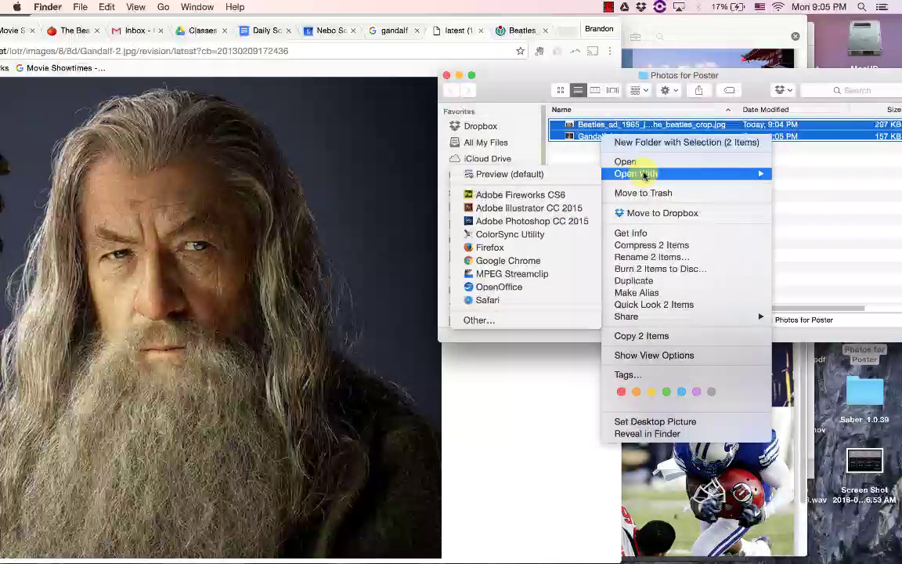
left_click(498, 223)
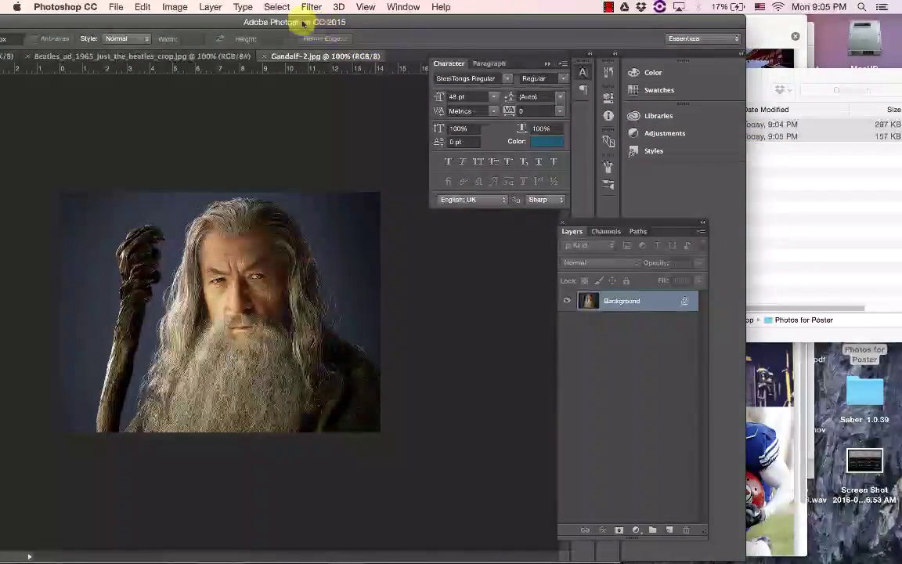
Step: Move the Photoshop window fully into view and place the Layers panel open beneath the docked Color, Libraries and Styles panels
left_click_drag(308, 20, 435, 22)
left_click_drag(627, 226, 820, 176)
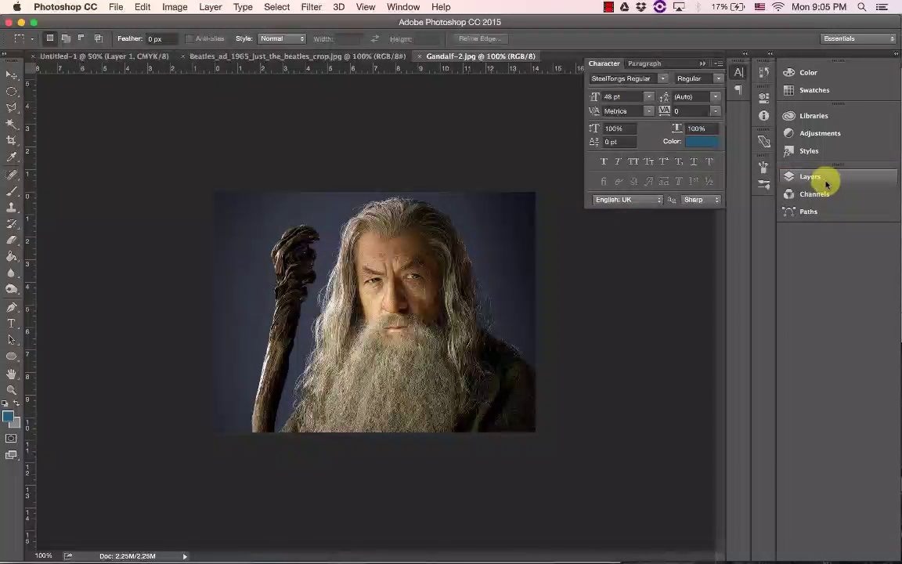
left_click(820, 177)
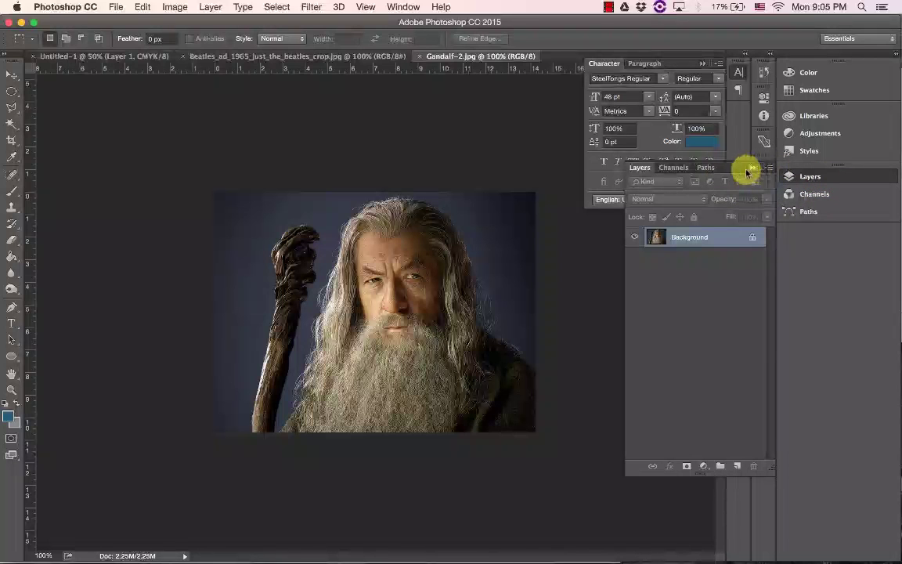
left_click_drag(730, 177, 847, 233)
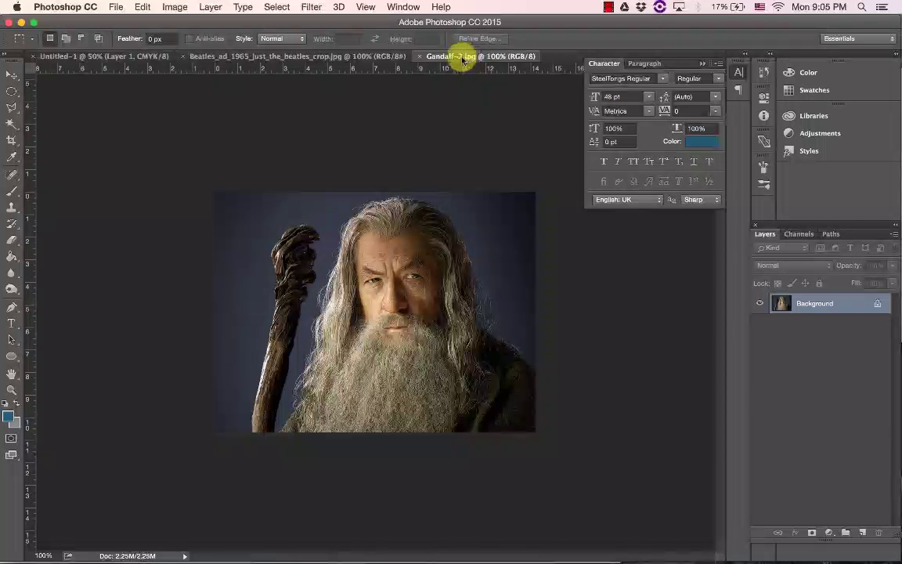
Step: Bring up the Beatles photo, return to the blank Untitled-1 document and collapse the Character panel to clear the canvas
left_click(369, 57)
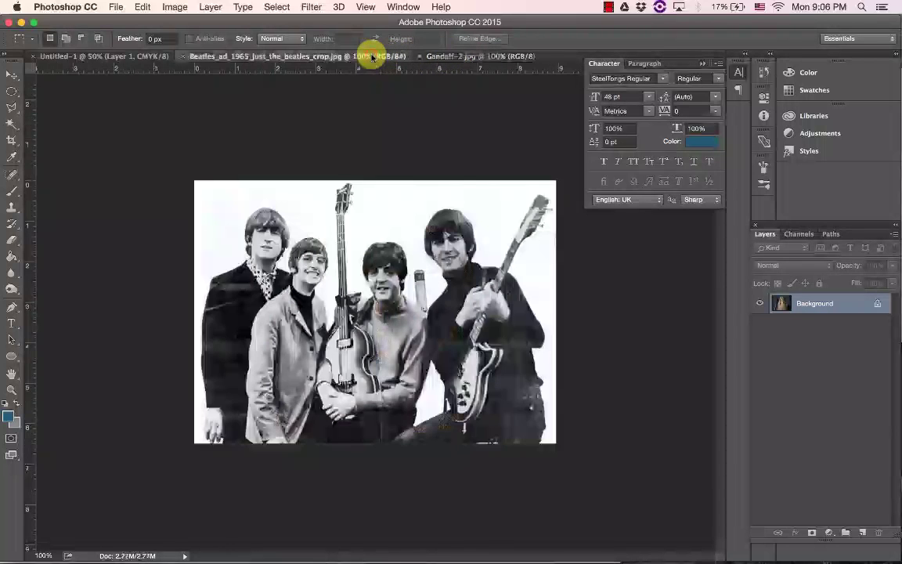
left_click(119, 58)
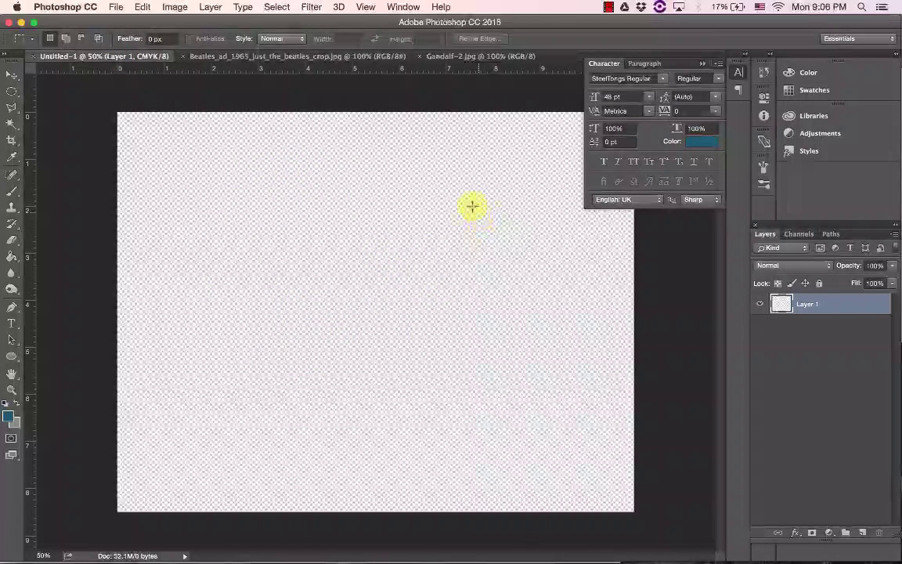
left_click(701, 64)
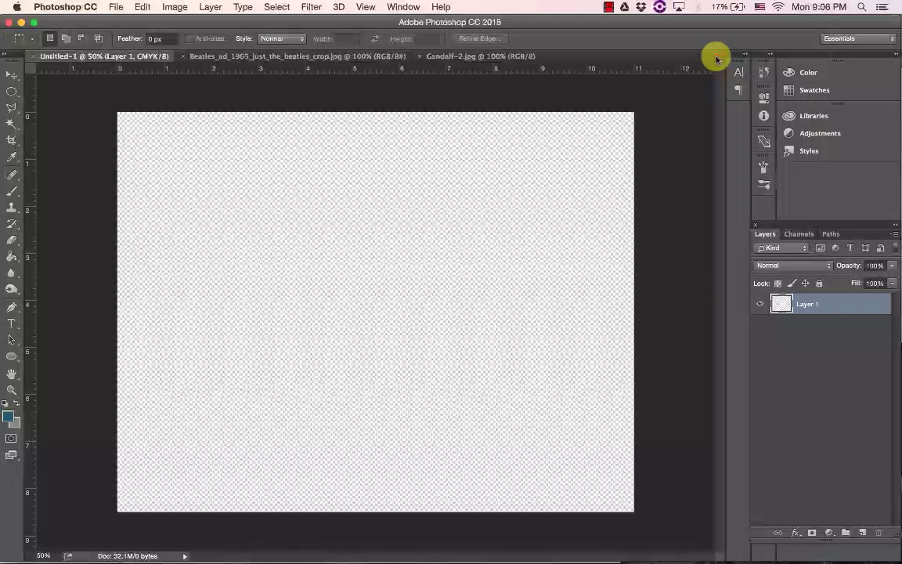
left_click(413, 7)
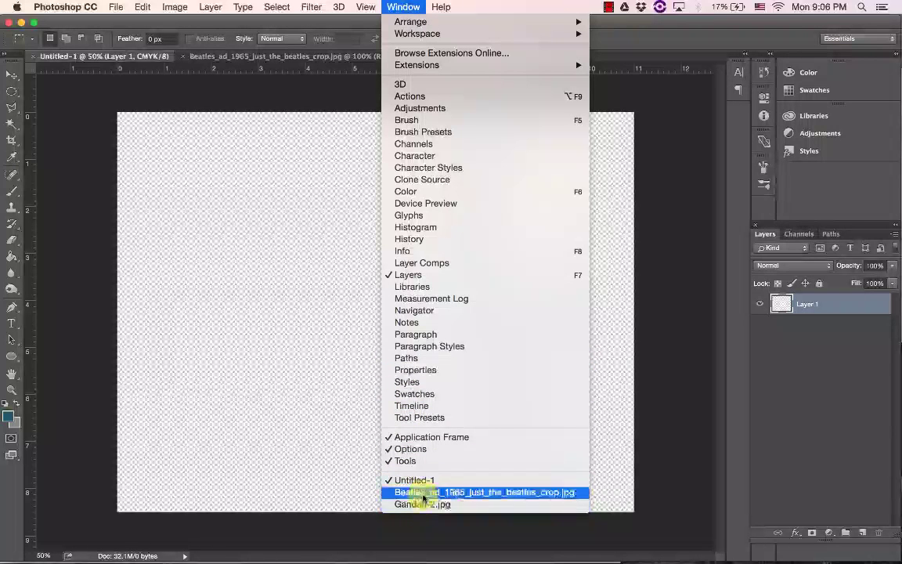
left_click(407, 8)
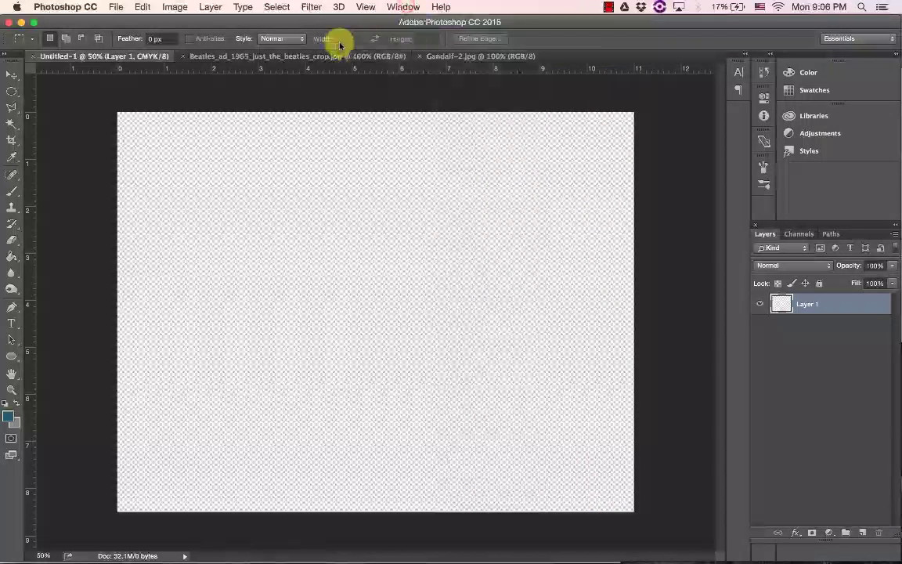
Step: Select the entire Gandalf-2.jpg image and copy it
left_click(472, 61)
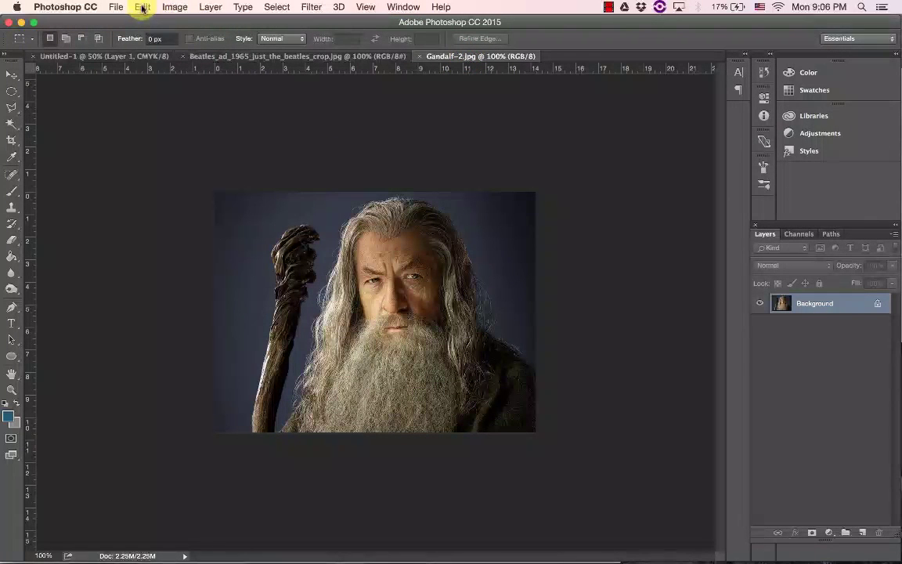
left_click(267, 8)
left_click(278, 23)
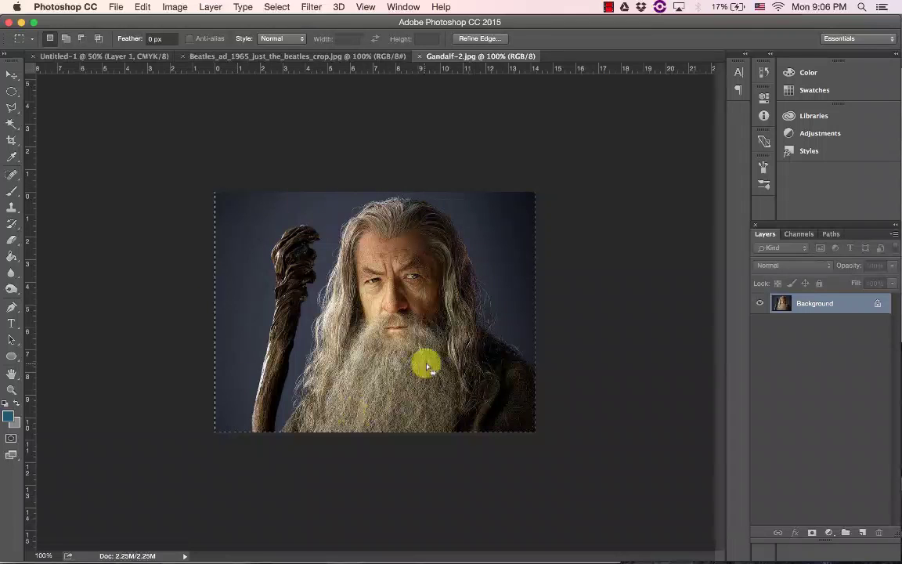
left_click(143, 7)
left_click(152, 96)
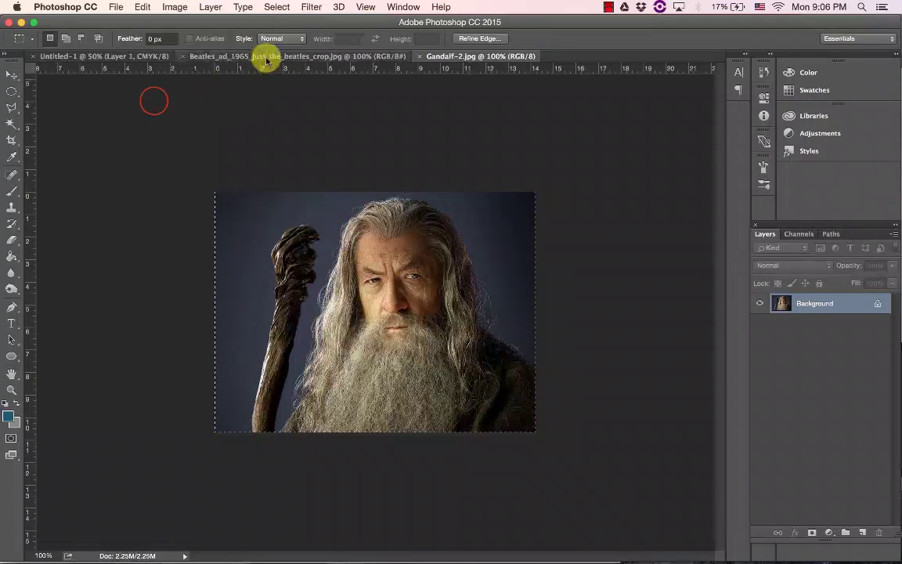
Step: Paste the Gandalf photo into Untitled-1 and move it into the canvas's upper-left corner
left_click(96, 55)
left_click(143, 7)
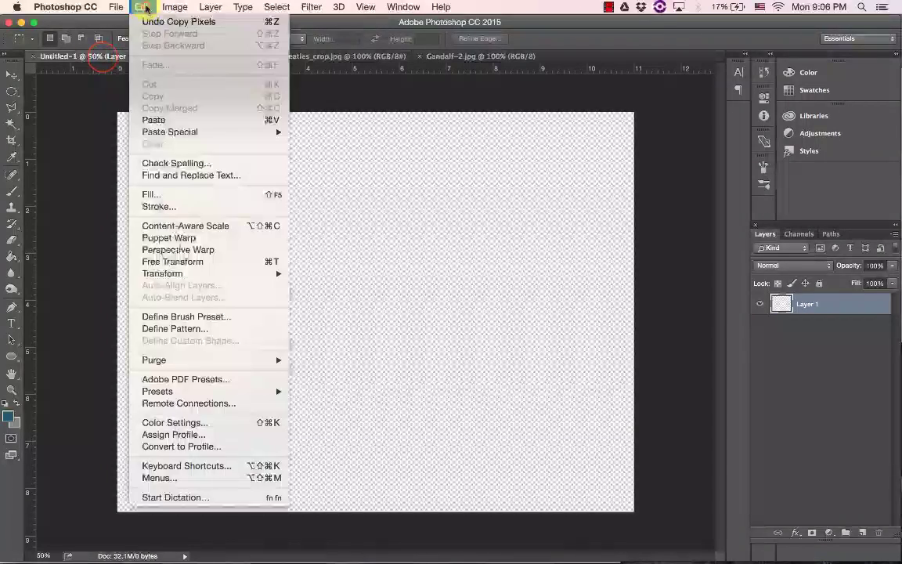
left_click(165, 119)
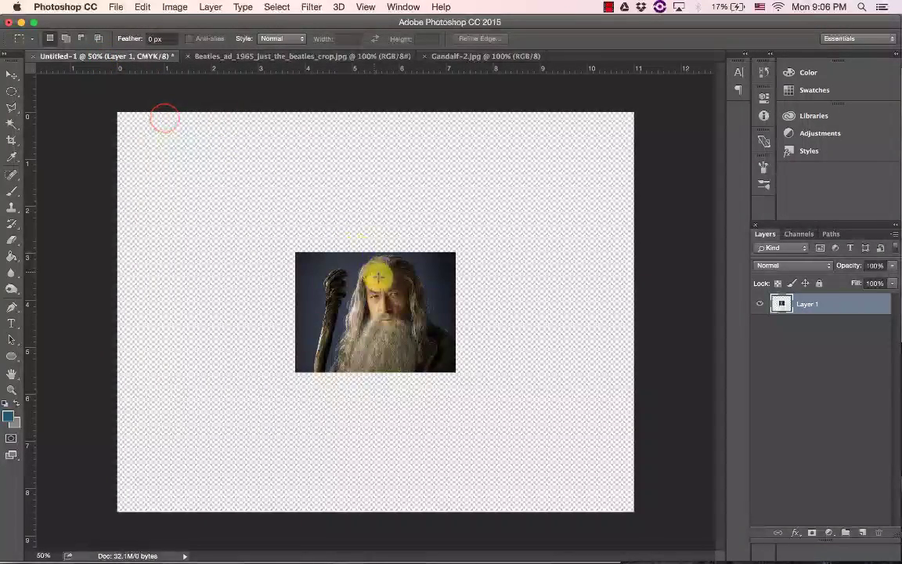
left_click(11, 75)
left_click_drag(345, 280, 167, 137)
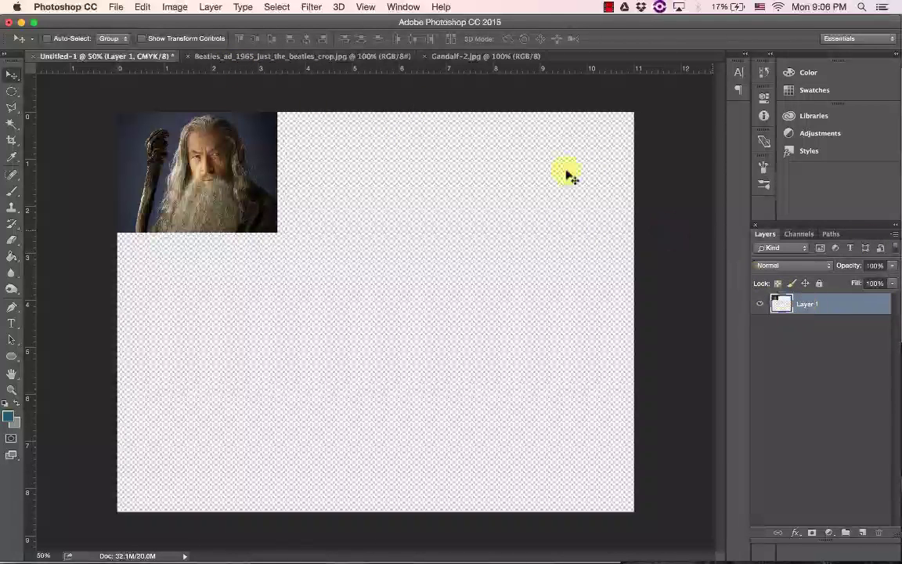
Step: Select the entire Beatles photo in its own document and copy it
left_click(316, 56)
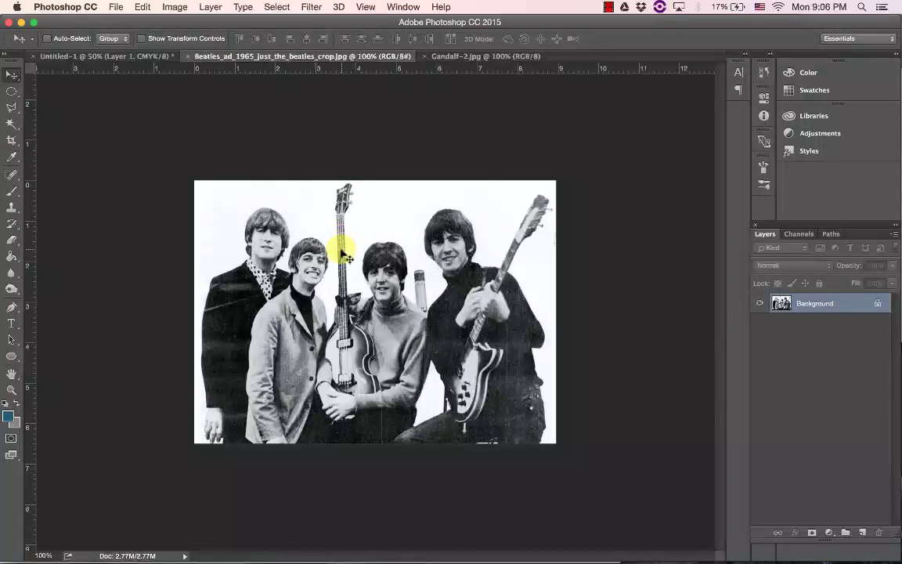
left_click(274, 7)
left_click(278, 21)
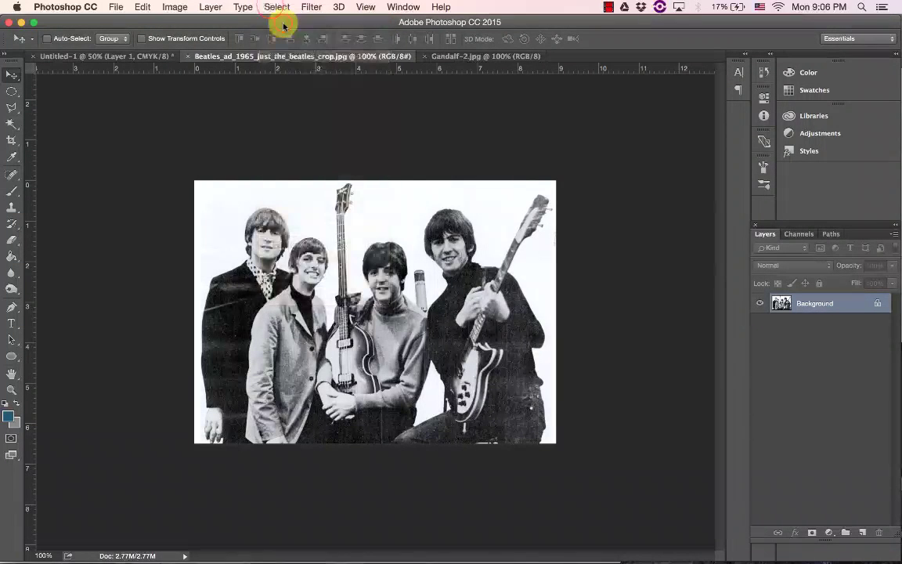
left_click(278, 7)
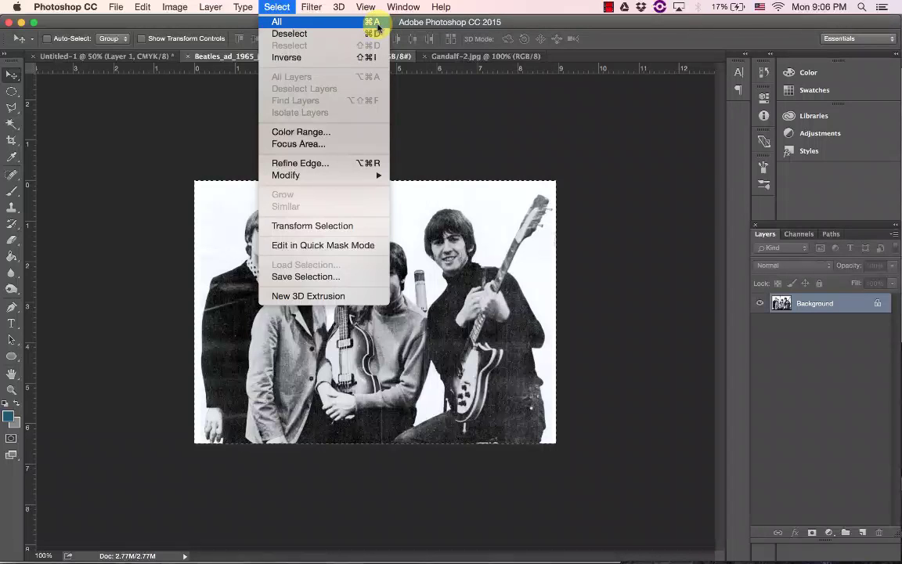
left_click(260, 7)
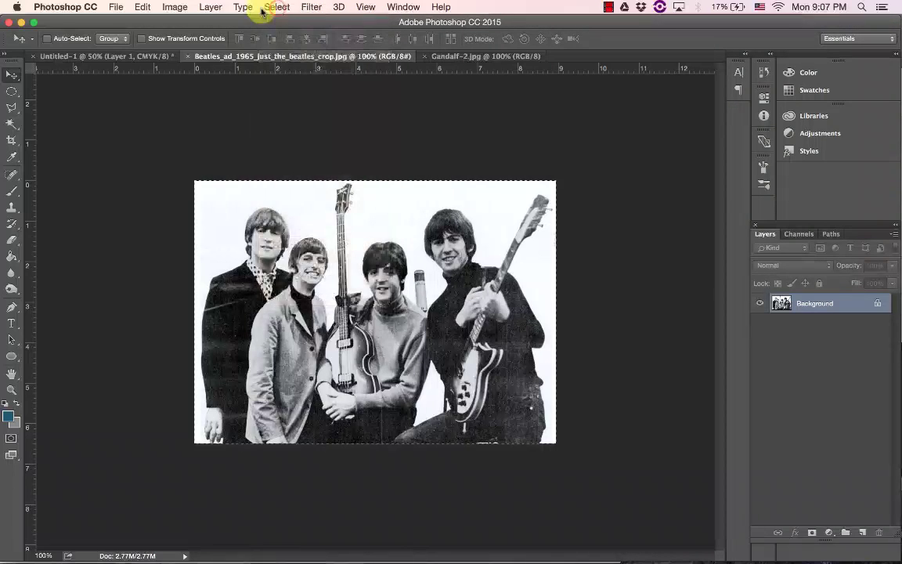
left_click(140, 7)
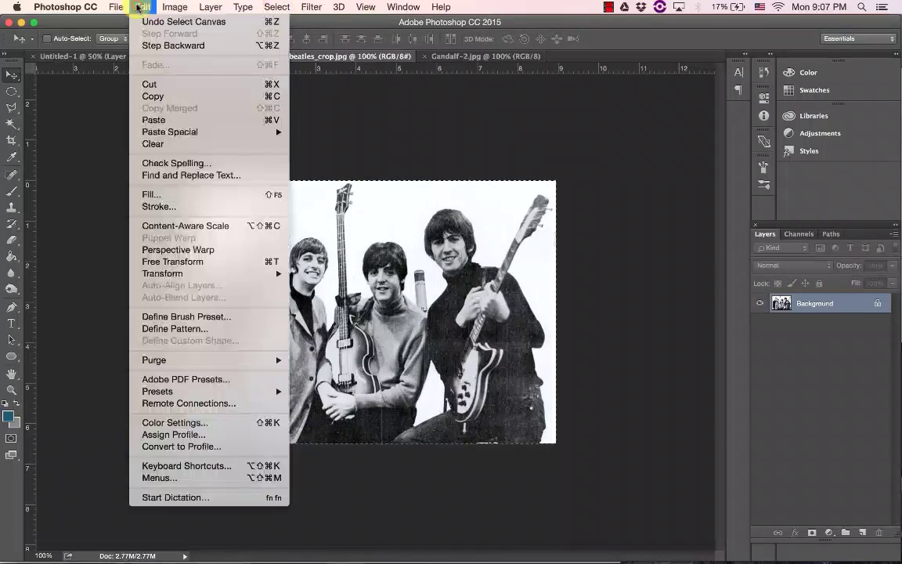
left_click(168, 96)
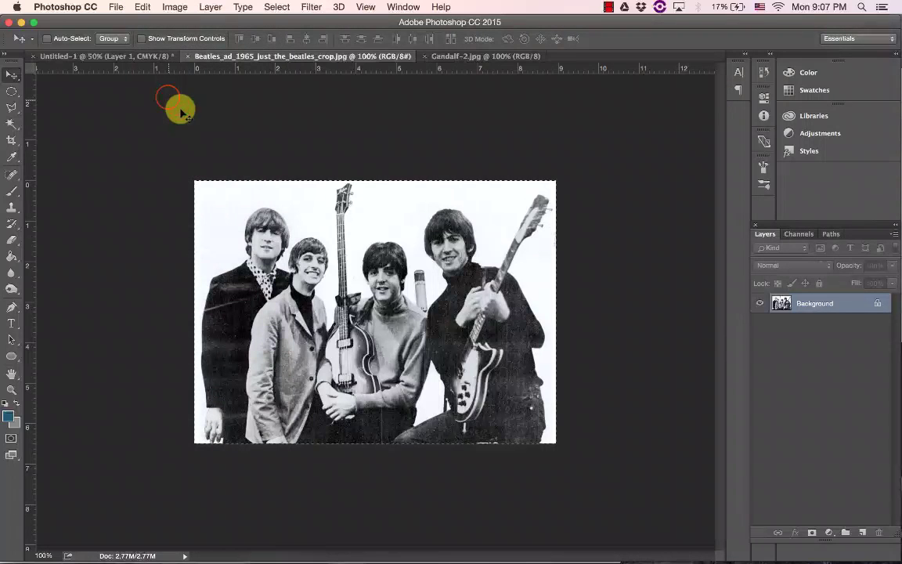
Step: Paste the Beatles photo into Untitled-1 and move it to the canvas's upper edge, directly beside the Gandalf photo
left_click(141, 7)
left_click(142, 7)
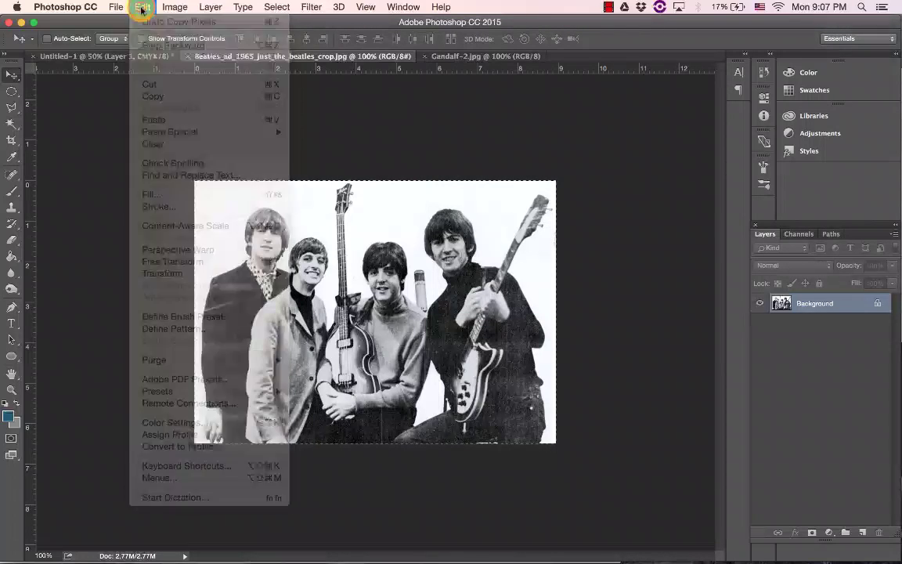
left_click(116, 57)
left_click(142, 7)
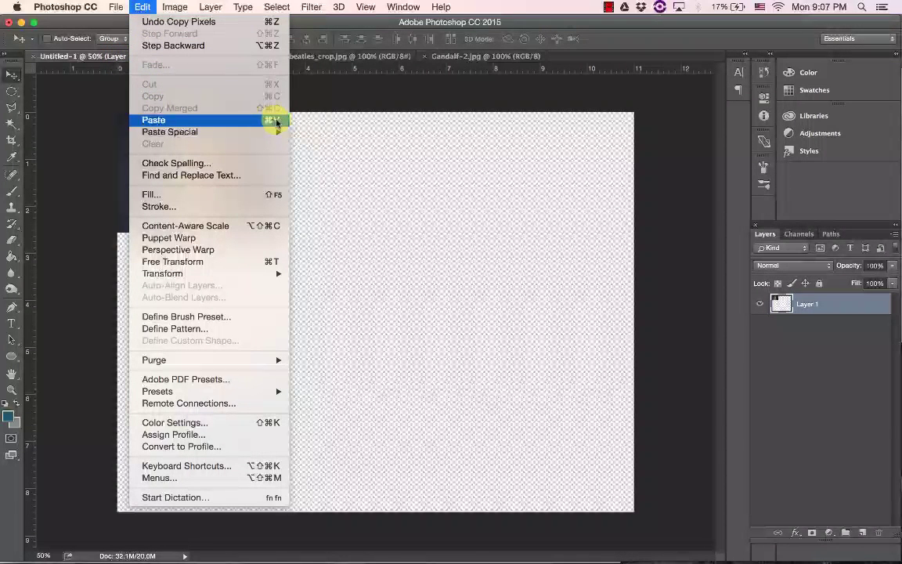
left_click(173, 122)
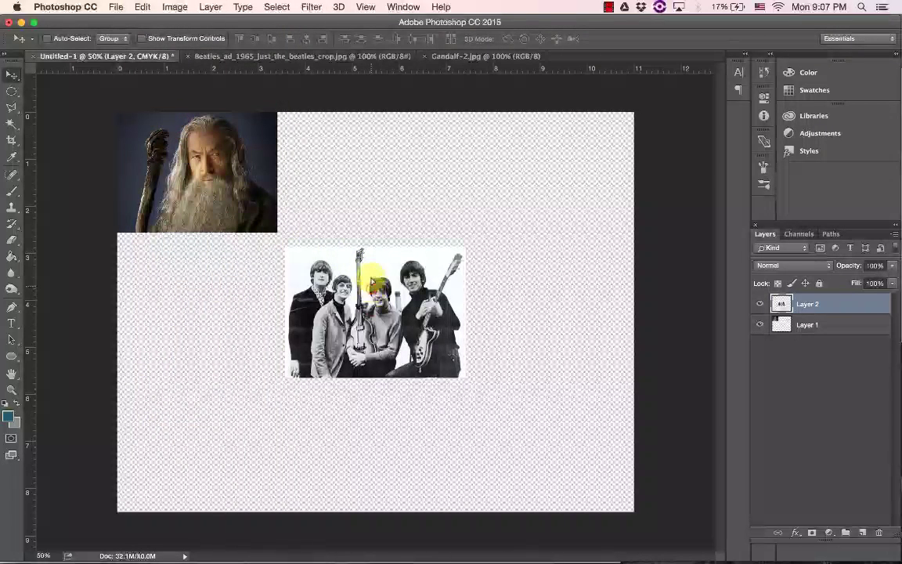
left_click_drag(371, 282, 365, 148)
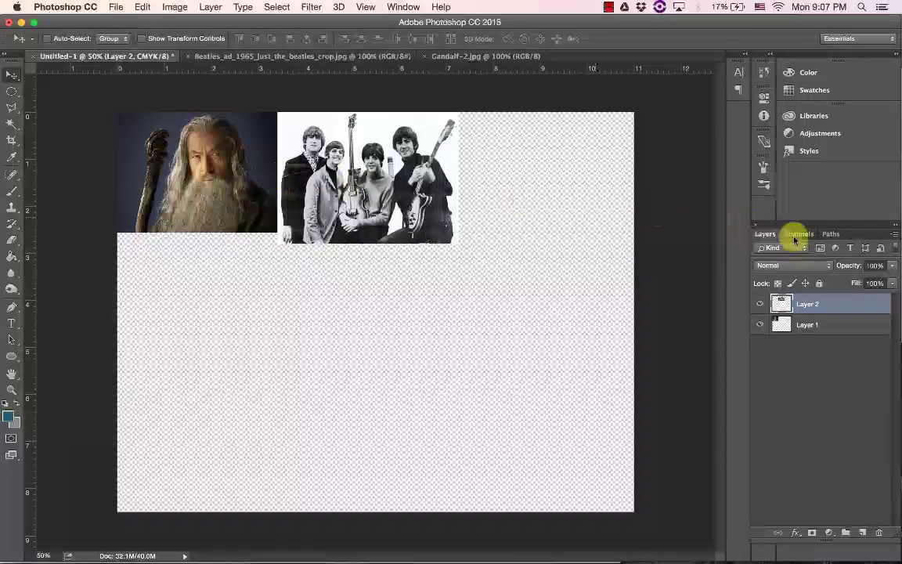
Step: Rename the layer holding the wizard photo as Gandalf and the layer holding the band photo as Beatles
double_click(810, 304)
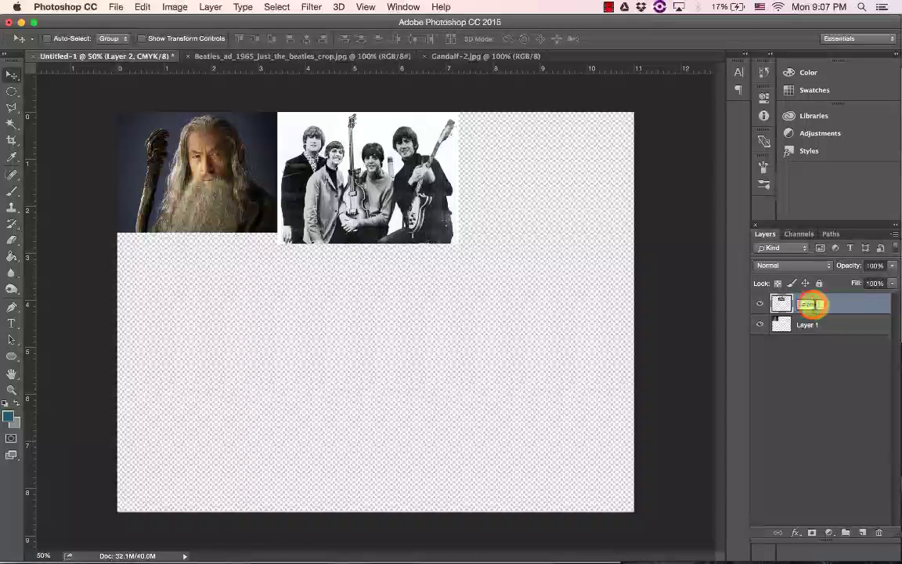
double_click(813, 326)
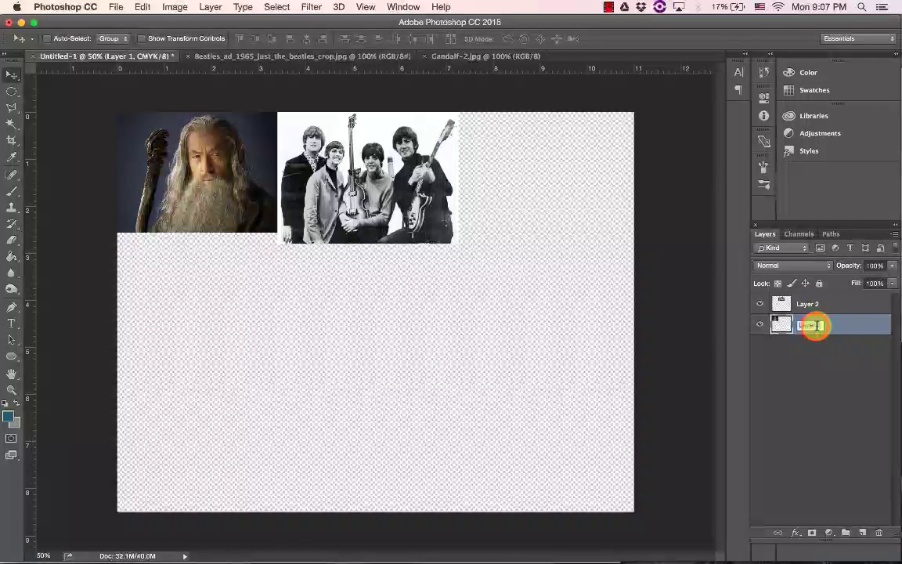
type("Gandalf")
key("Return")
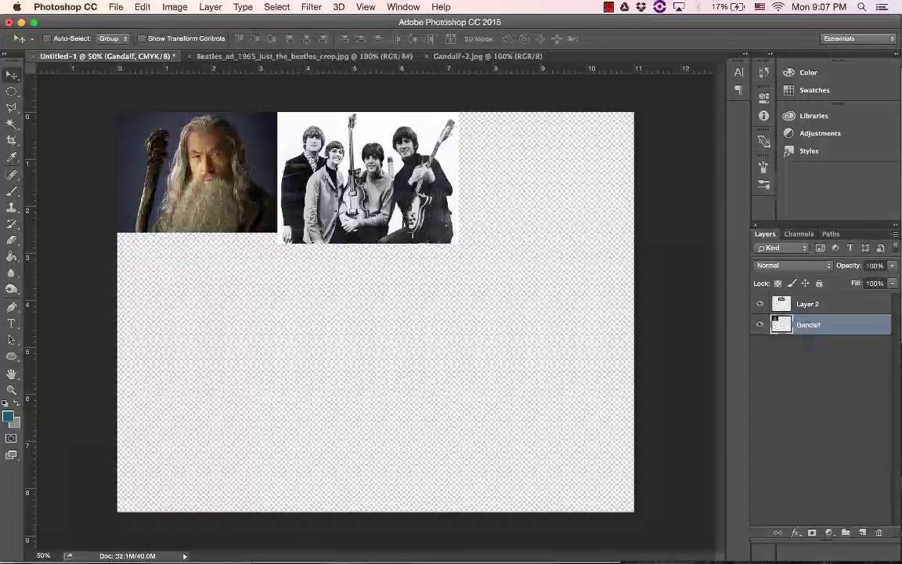
double_click(813, 305)
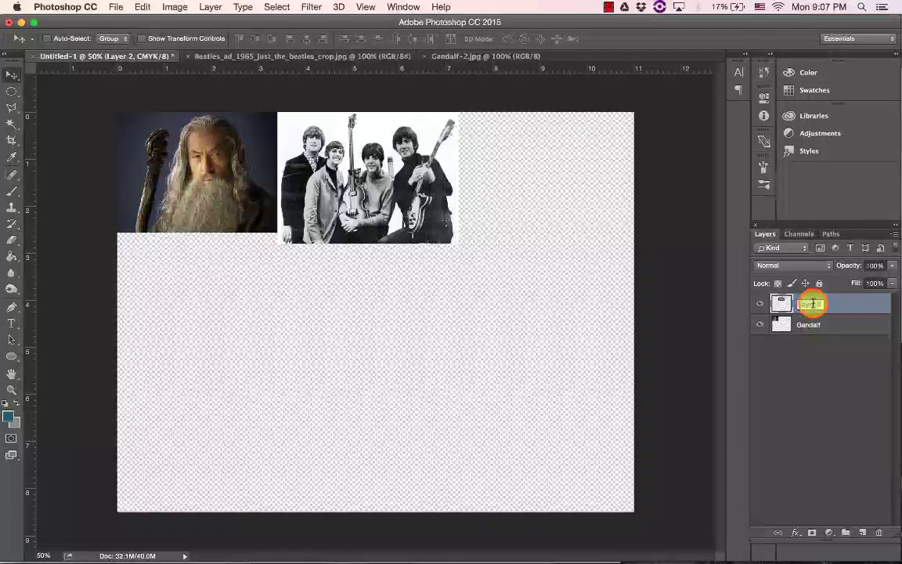
type("Beatles")
key("Return")
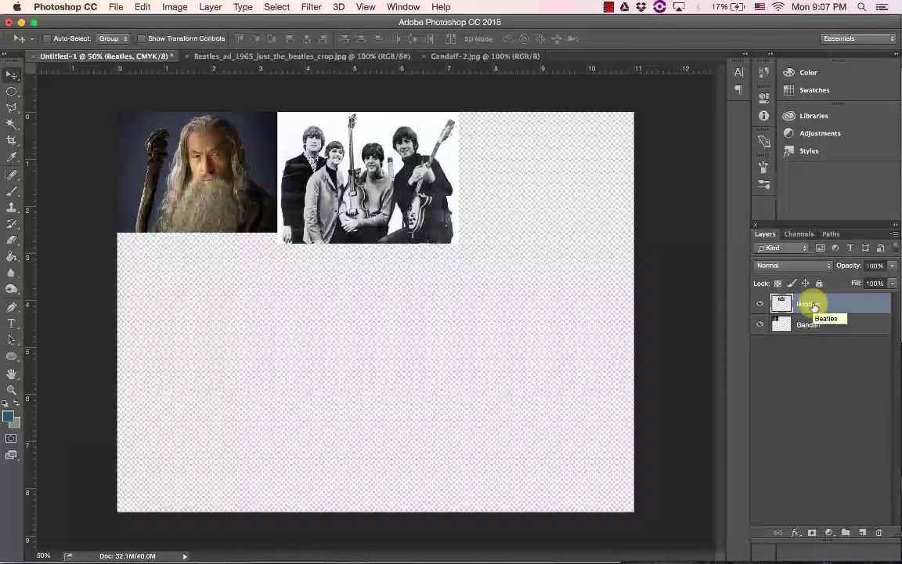
Step: Scale the Gandalf layer to about 109% to match the Beatles photo's height, and shift the Beatles photo against its right edge
left_click(810, 328)
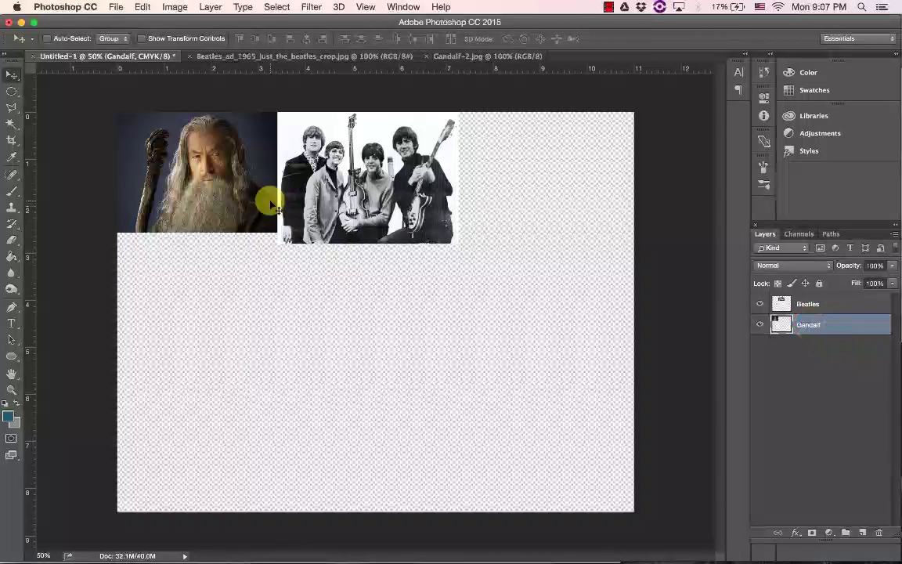
left_click(142, 7)
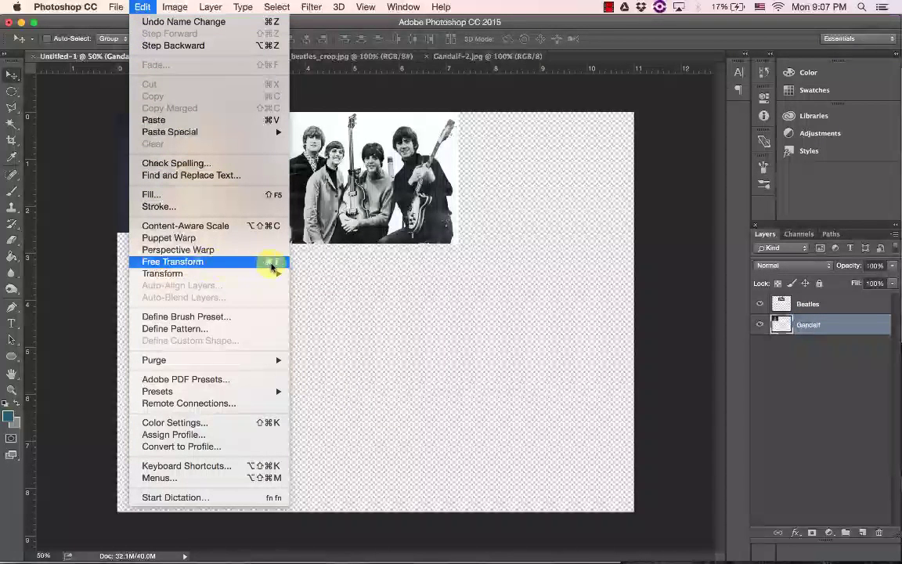
left_click(202, 263)
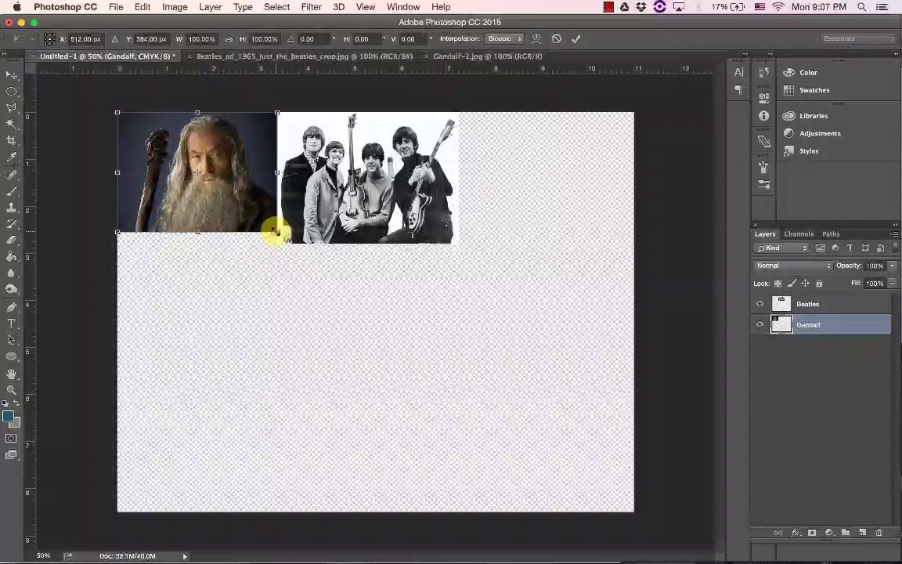
left_click_drag(275, 231, 258, 284)
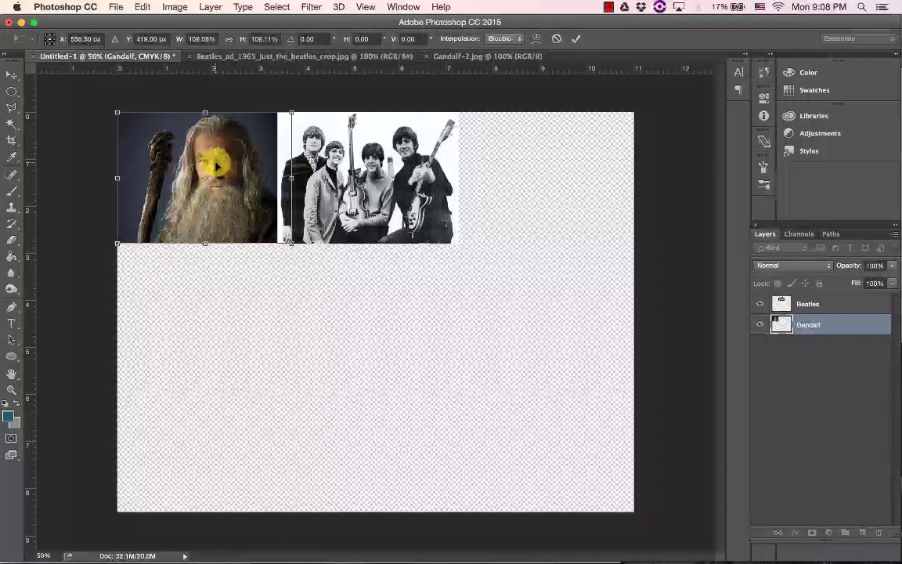
left_click(814, 308)
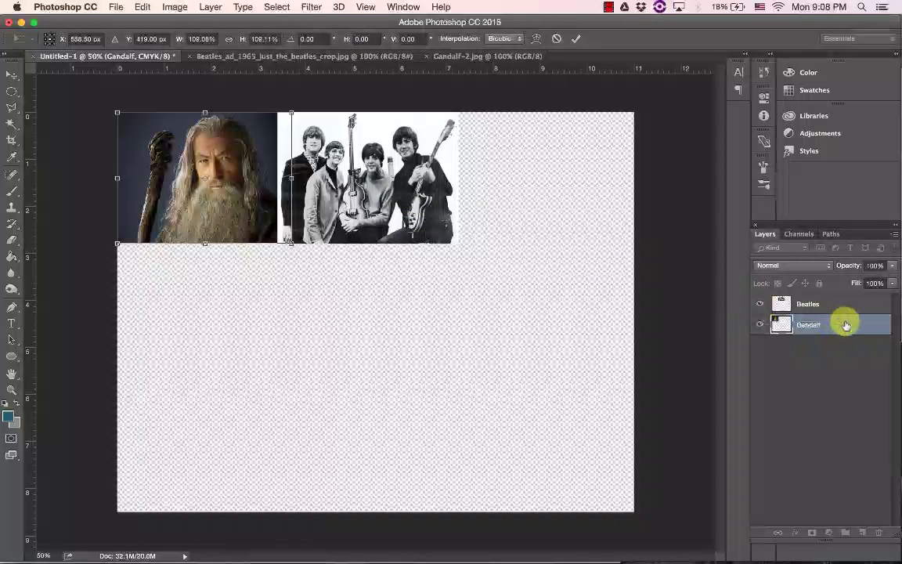
left_click(808, 303)
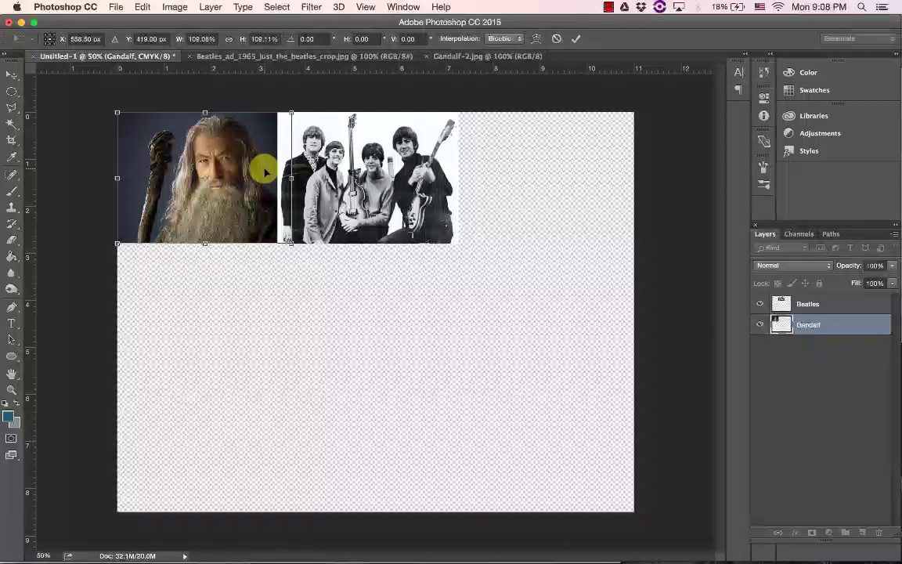
key("Return")
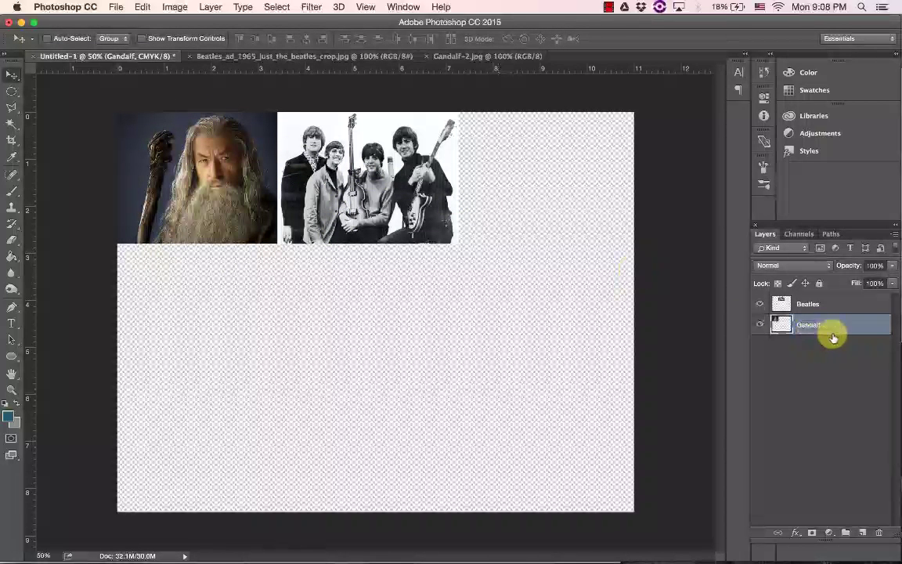
left_click(808, 303)
left_click_drag(370, 185, 399, 177)
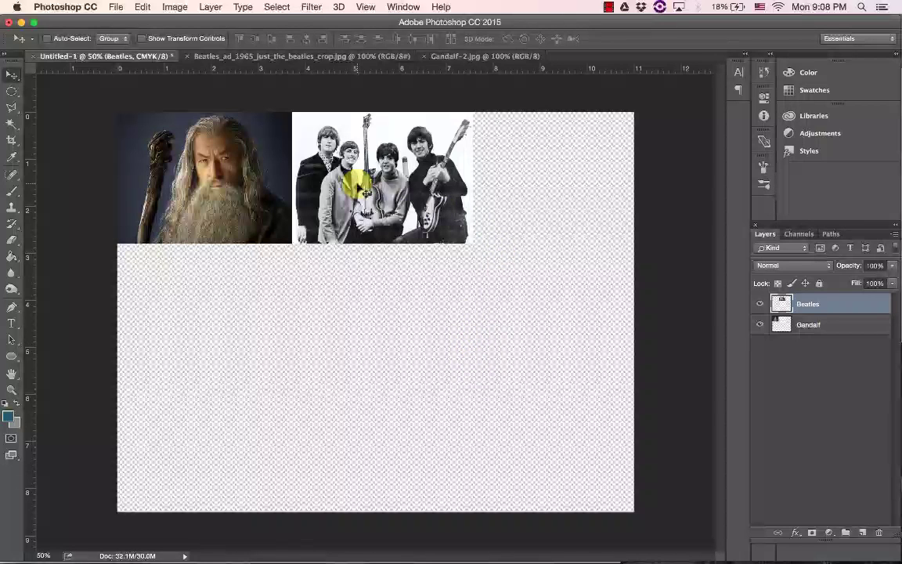
Step: Save the document to the Desktop as a layered Photoshop file, named with the author's surname followed by CulturePoster
left_click(115, 7)
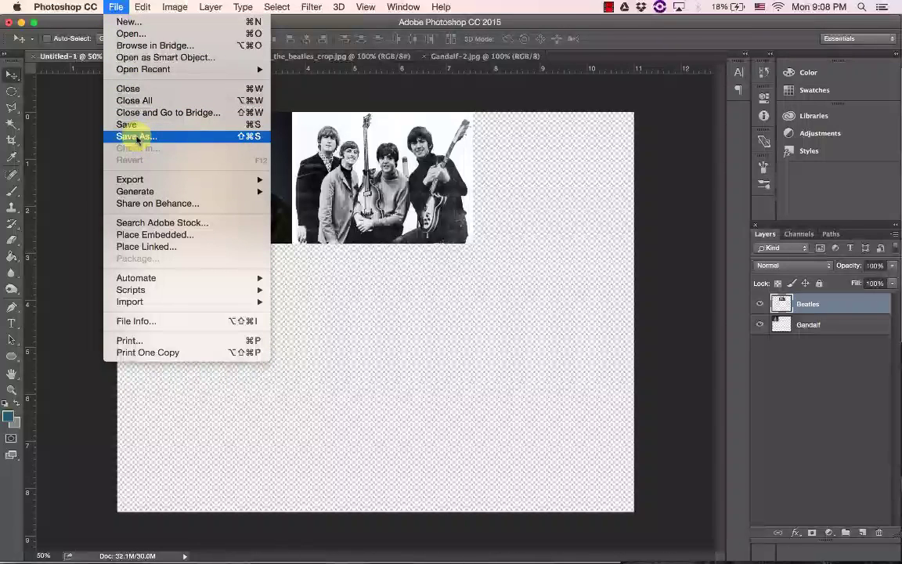
left_click(137, 137)
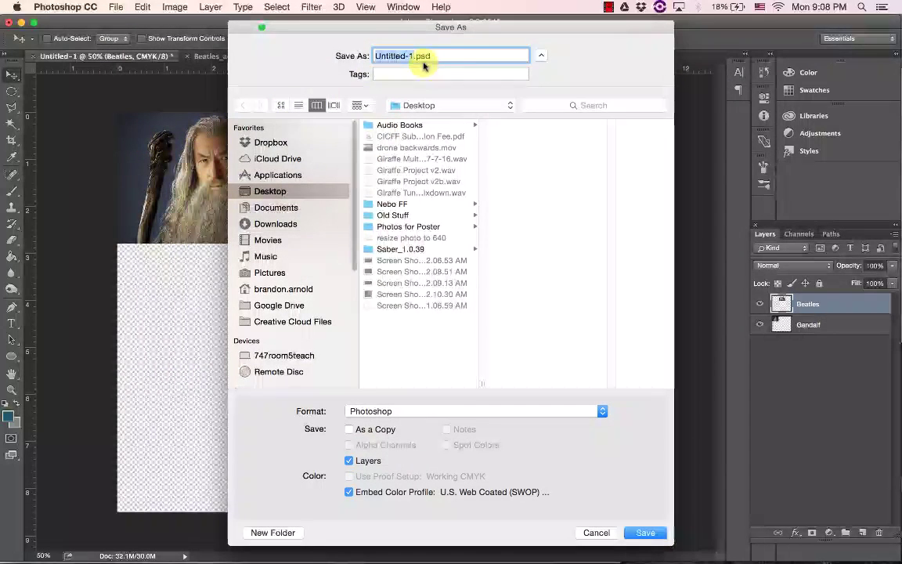
left_click_drag(473, 29, 469, 30)
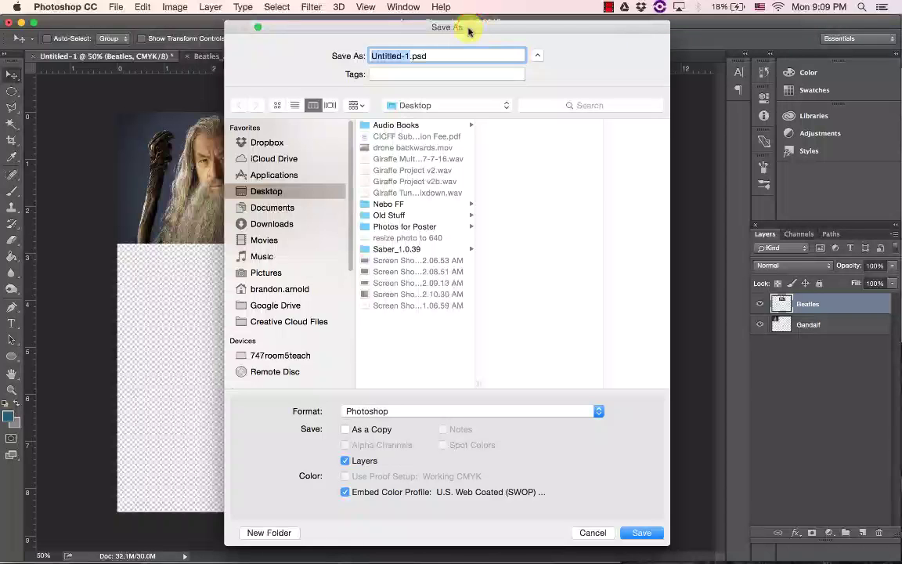
type("CulturePoster")
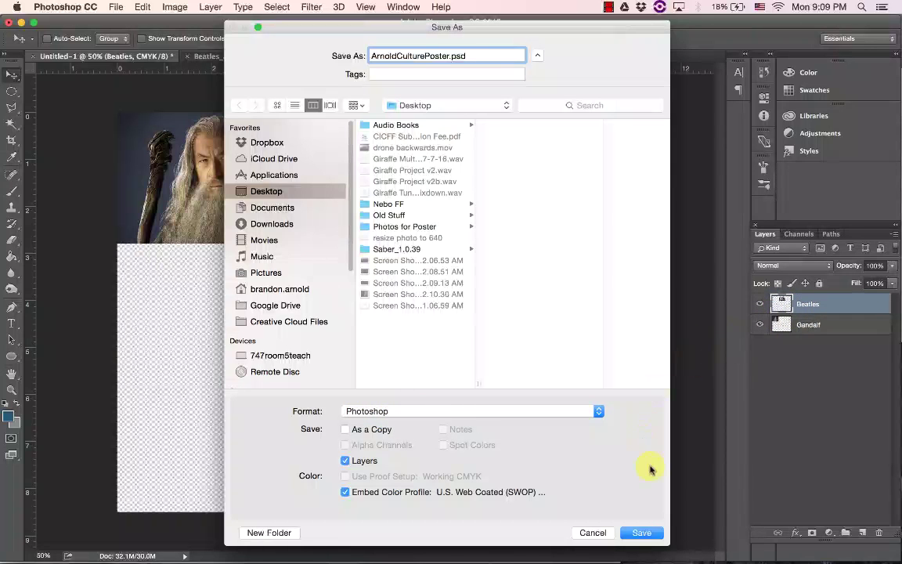
left_click(643, 535)
left_click(552, 202)
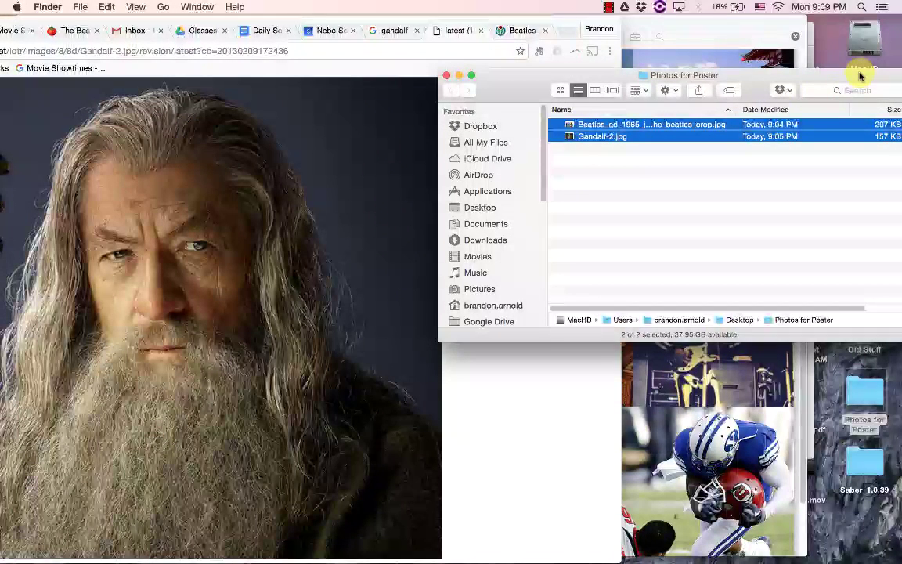
Step: Find the saved poster PSD in the Finder's Desktop folder and check its date and file size
left_click(480, 207)
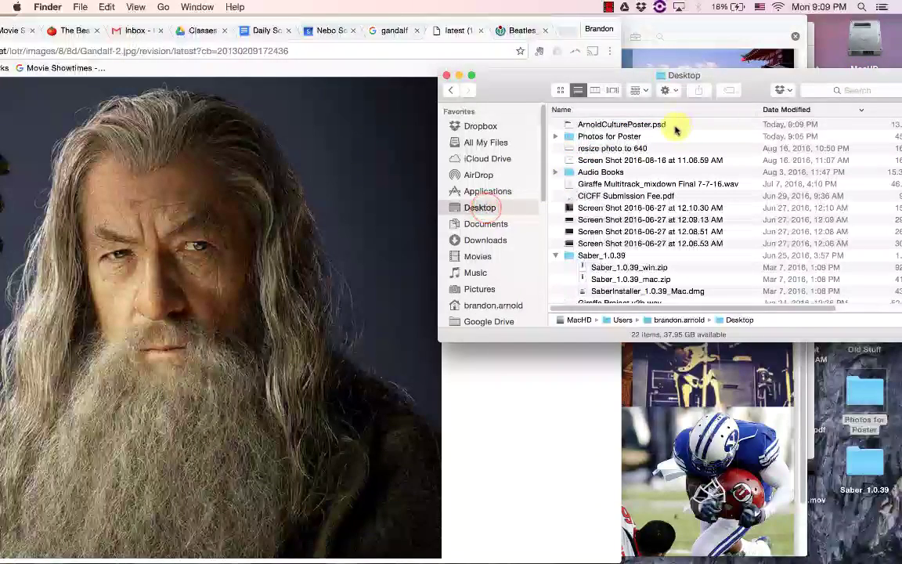
left_click_drag(811, 79, 765, 82)
left_click(579, 126)
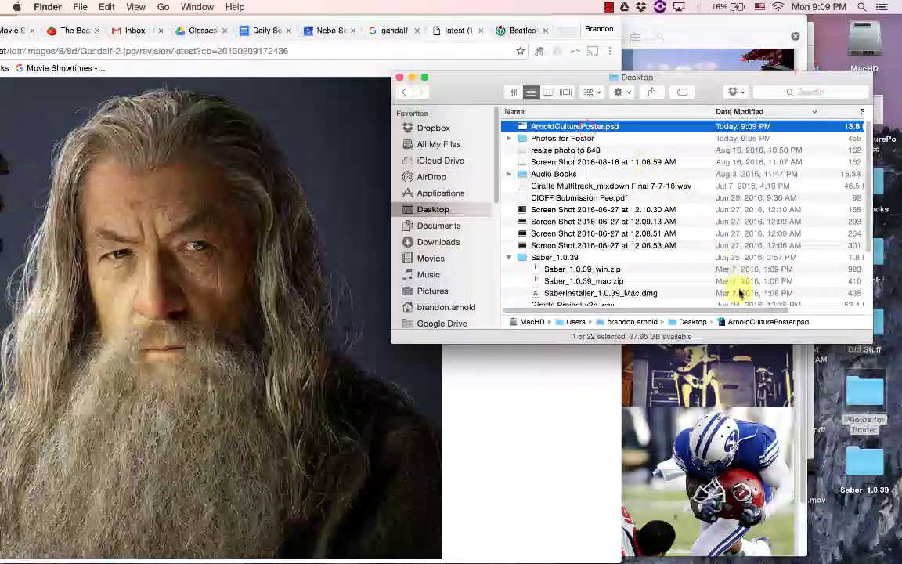
left_click_drag(740, 310, 786, 296)
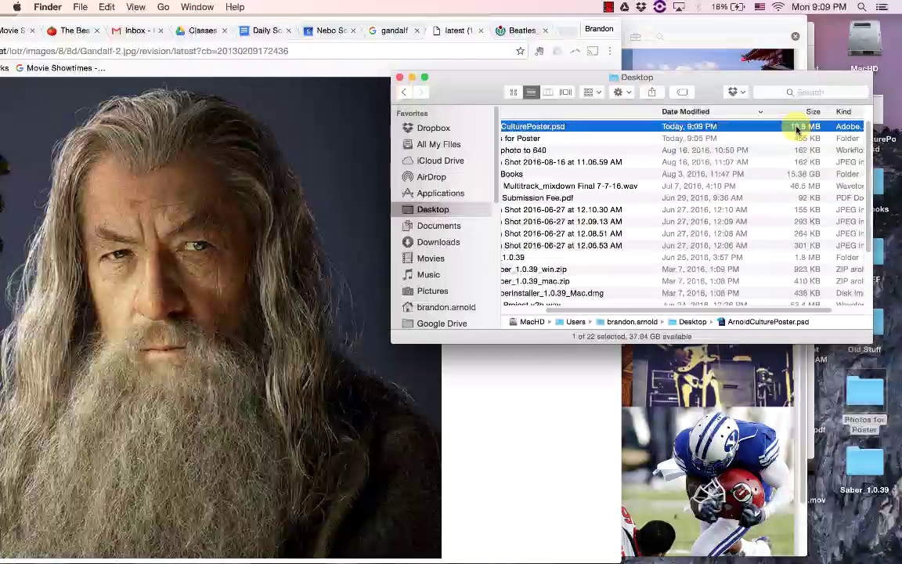
left_click_drag(548, 83, 561, 83)
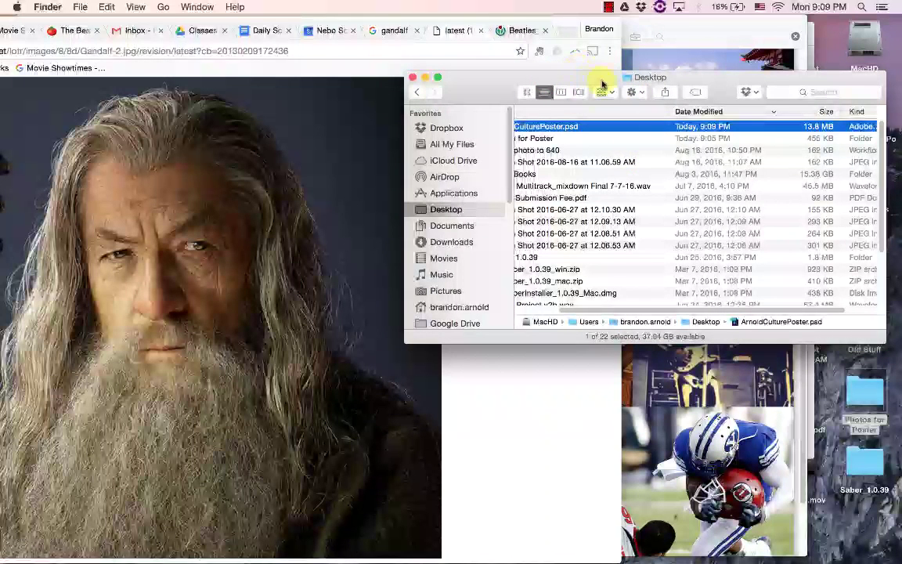
left_click_drag(760, 307, 705, 313)
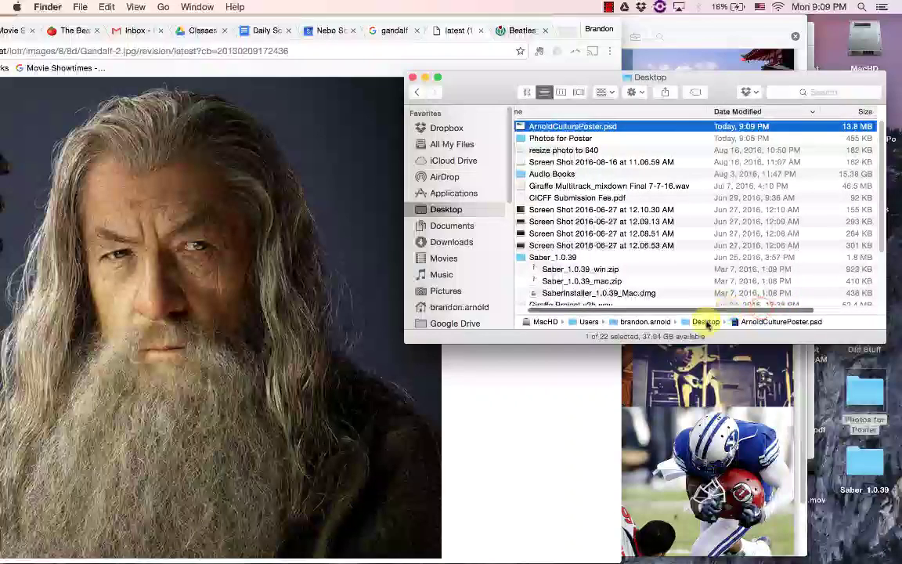
Step: Return to Photoshop and save a JPEG copy of the poster to the Desktop under the same name, at maximum quality 12, Baseline ("Standard")
mouse_move(362, 548)
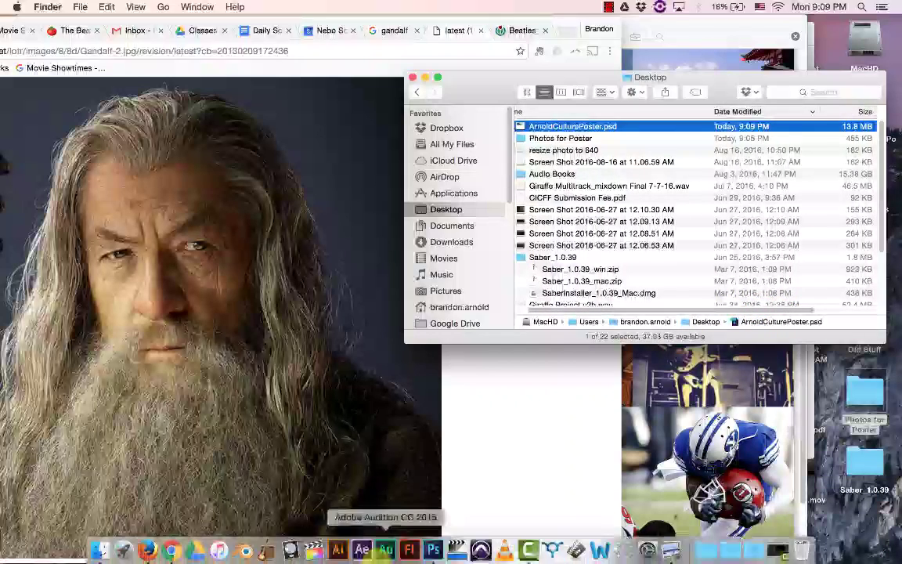
left_click(433, 548)
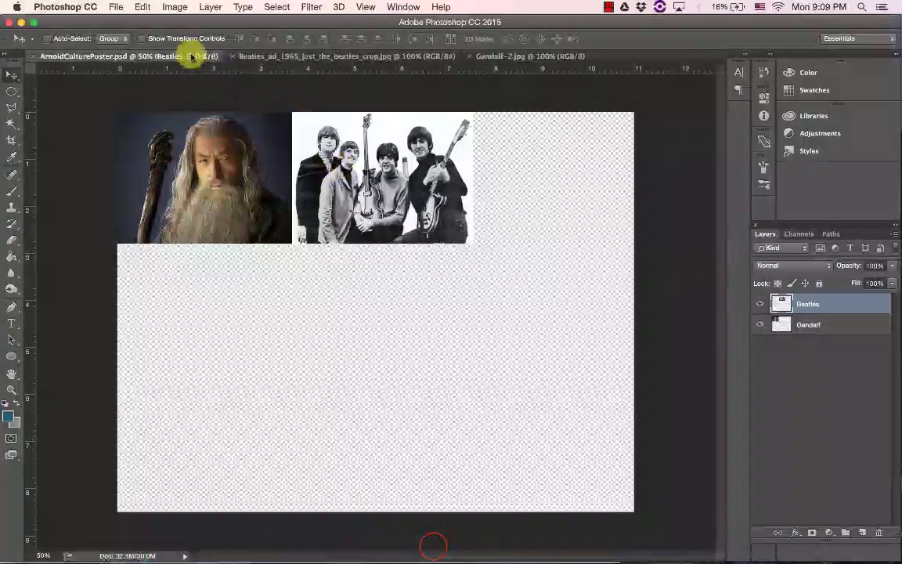
left_click(115, 7)
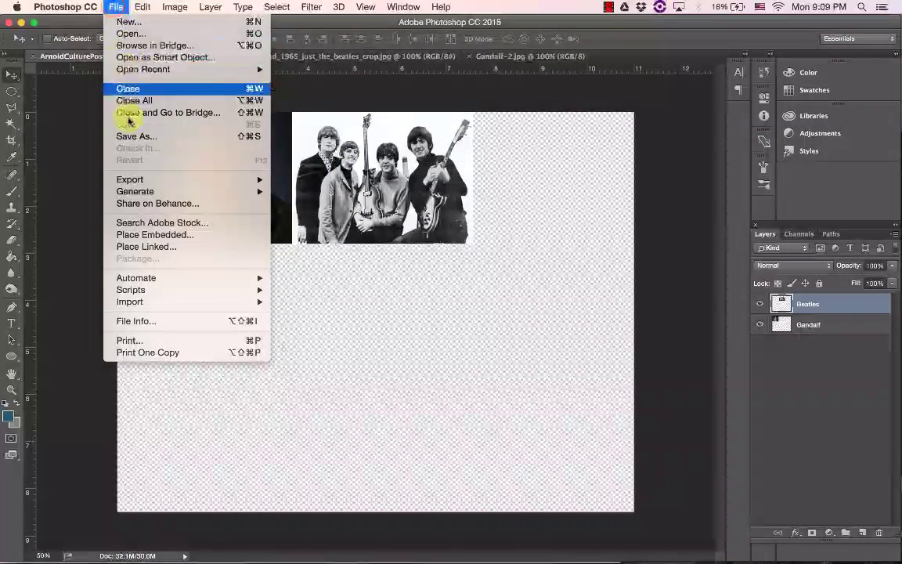
left_click(126, 136)
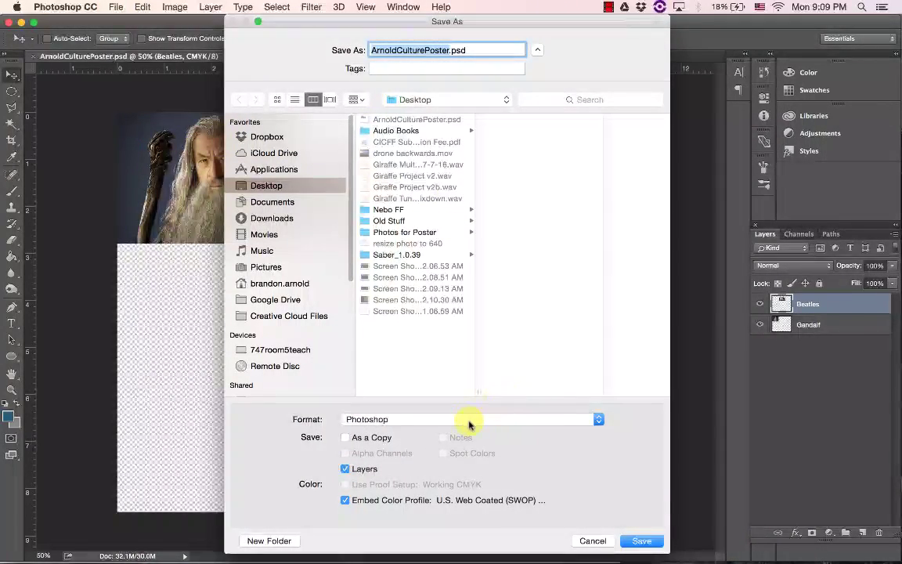
left_click(365, 419)
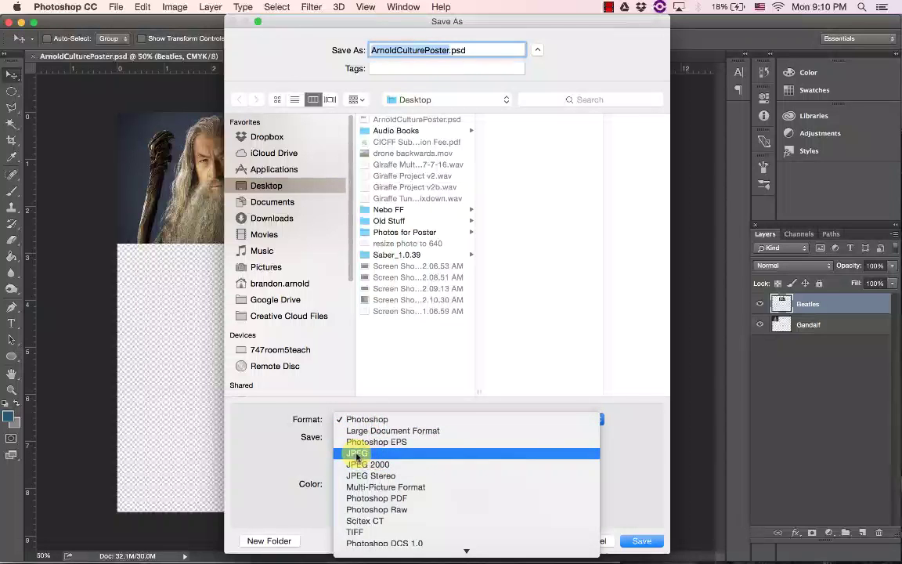
left_click(356, 454)
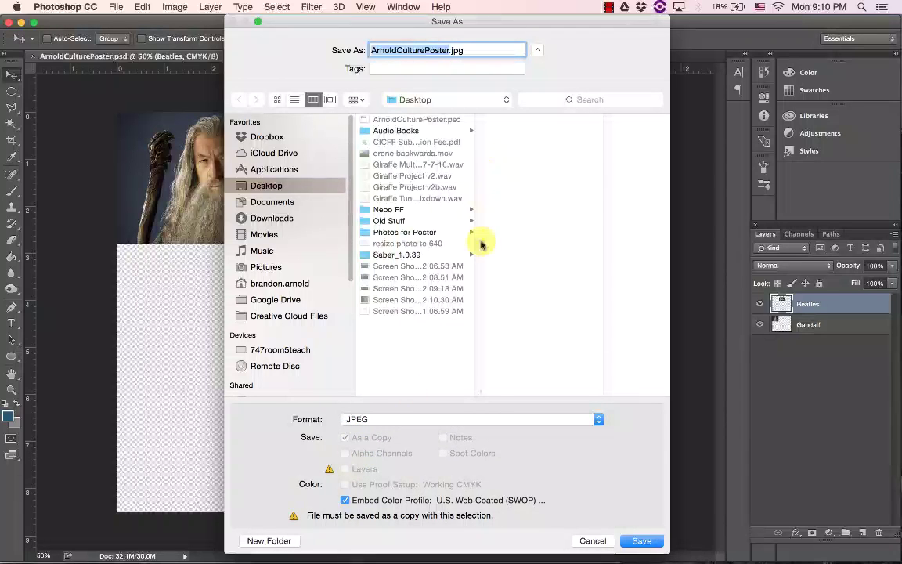
left_click(642, 541)
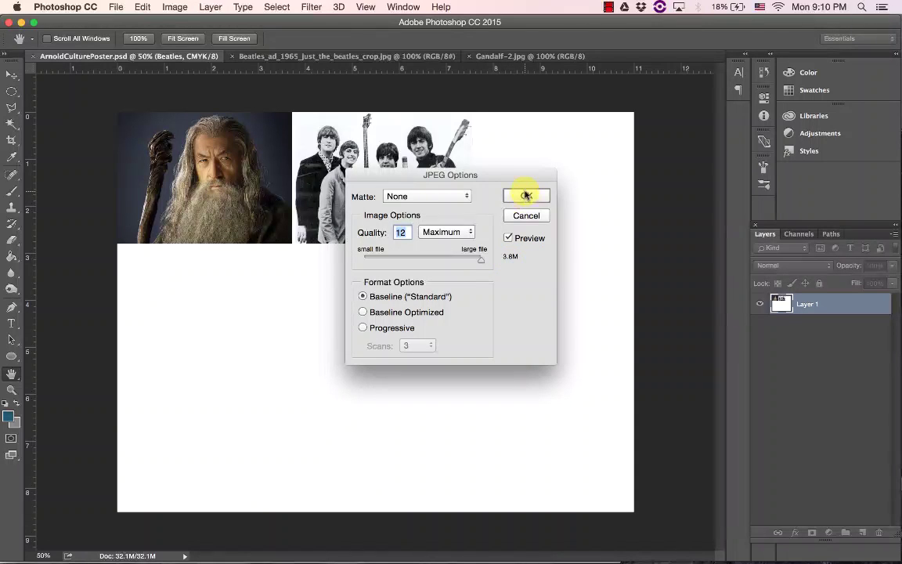
left_click(526, 195)
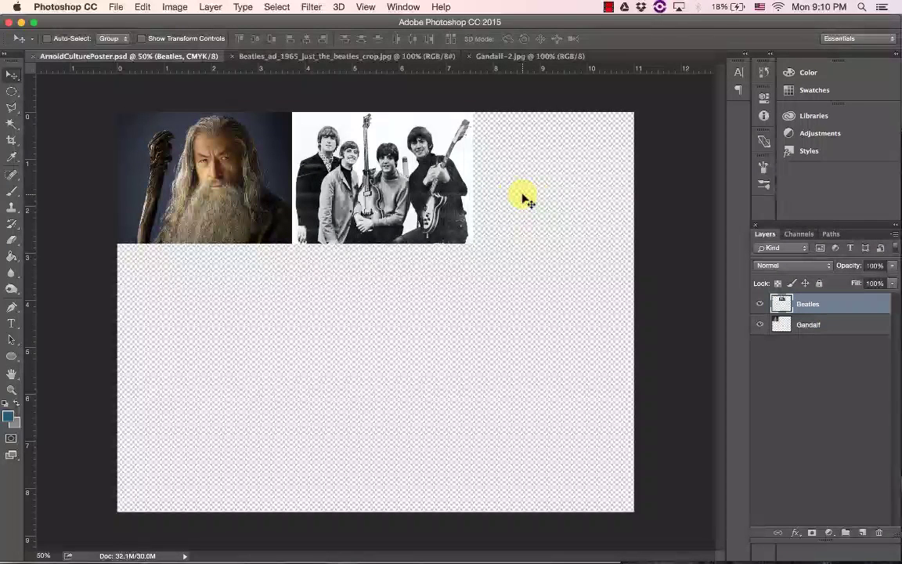
Step: Switch to Finder, select the poster's JPEG copy to compare its size with the PSD, and move the window off the search results
key("super+Tab")
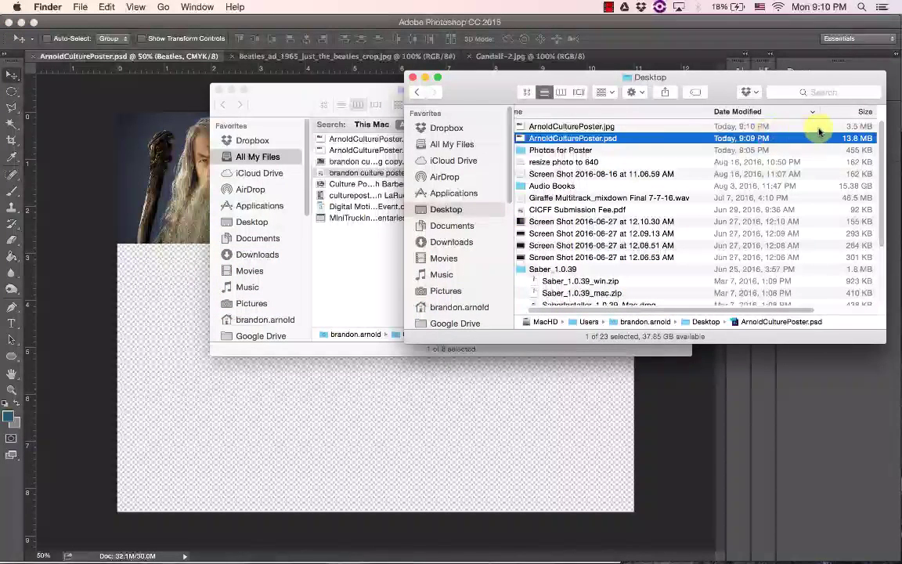
left_click(850, 127)
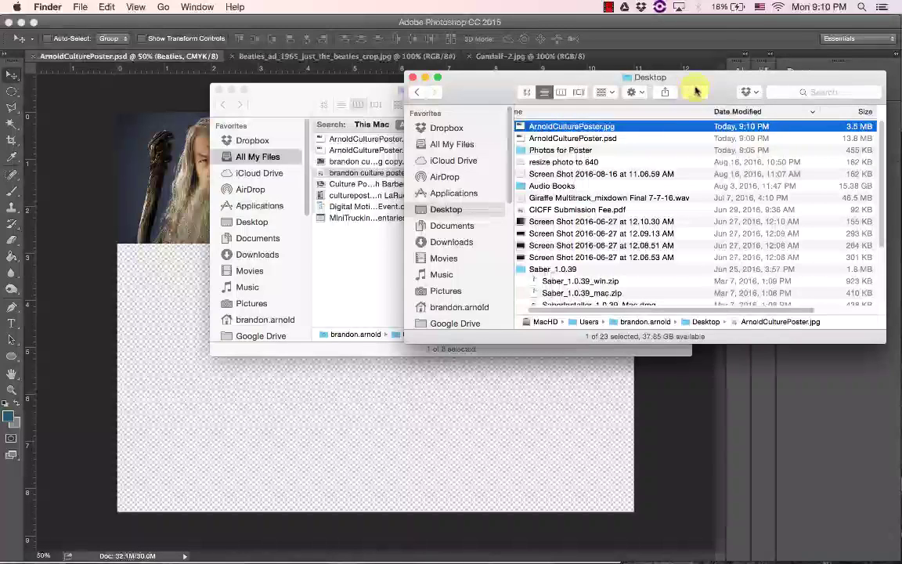
left_click_drag(726, 84, 692, 73)
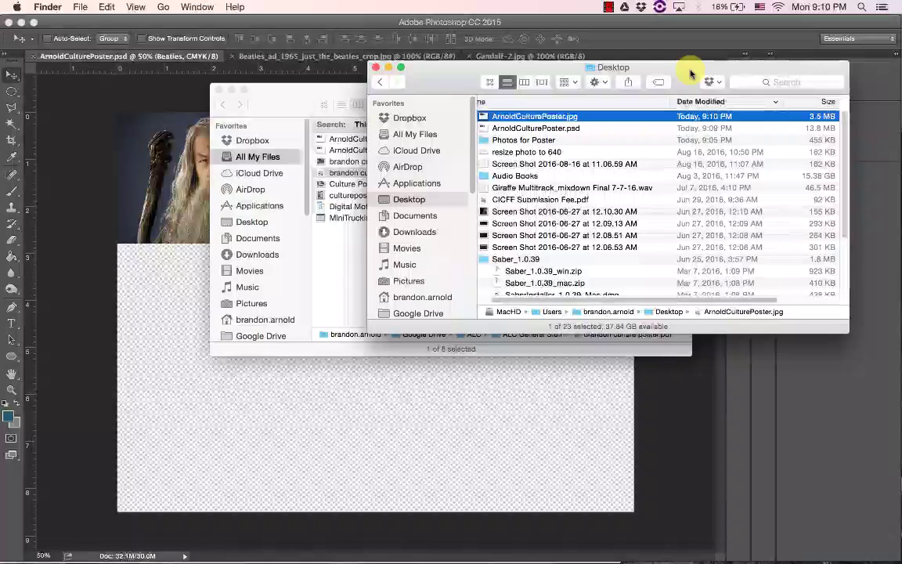
left_click_drag(431, 72, 493, 162)
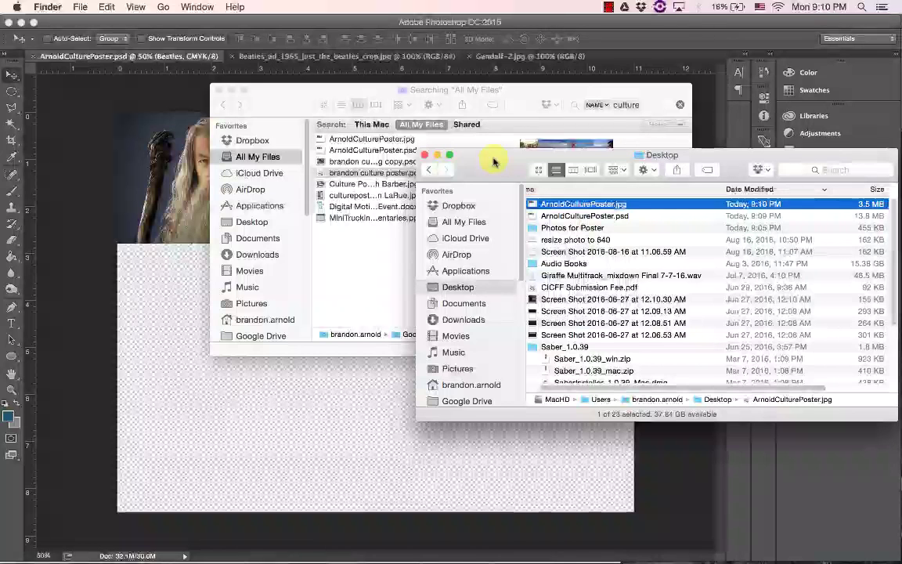